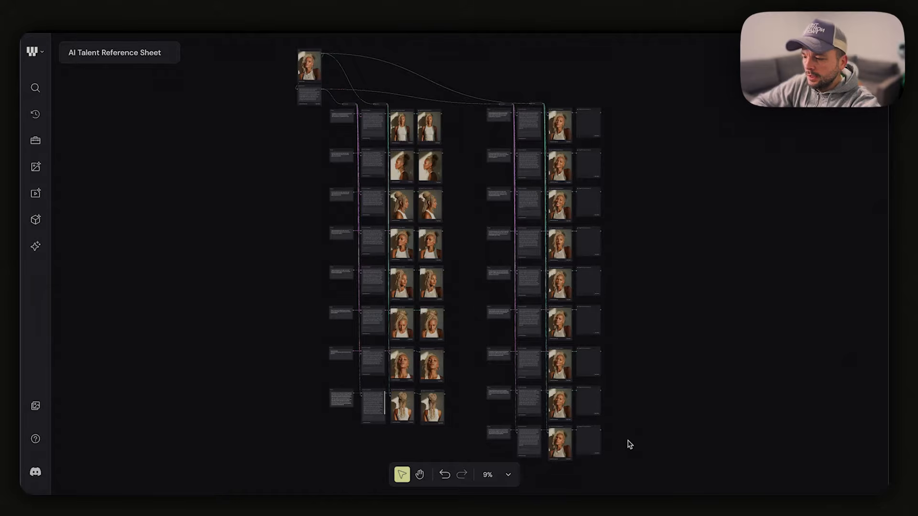
# Inspect the source portrait and the Image Describer node's model and instructions at the start of the workflow
pyautogui.scroll(2, 629, 445)
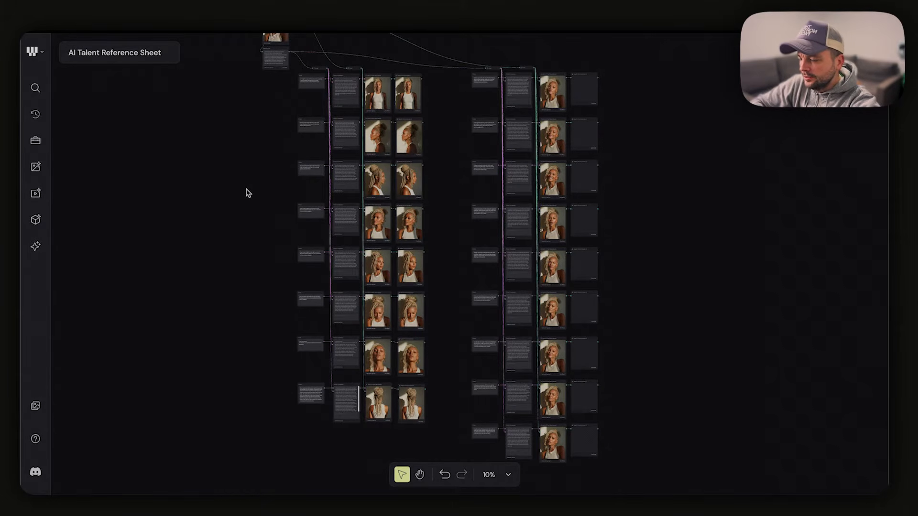
pyautogui.moveTo(247, 190); pyautogui.dragTo(229, 334)
pyautogui.scroll(10, 229, 334)
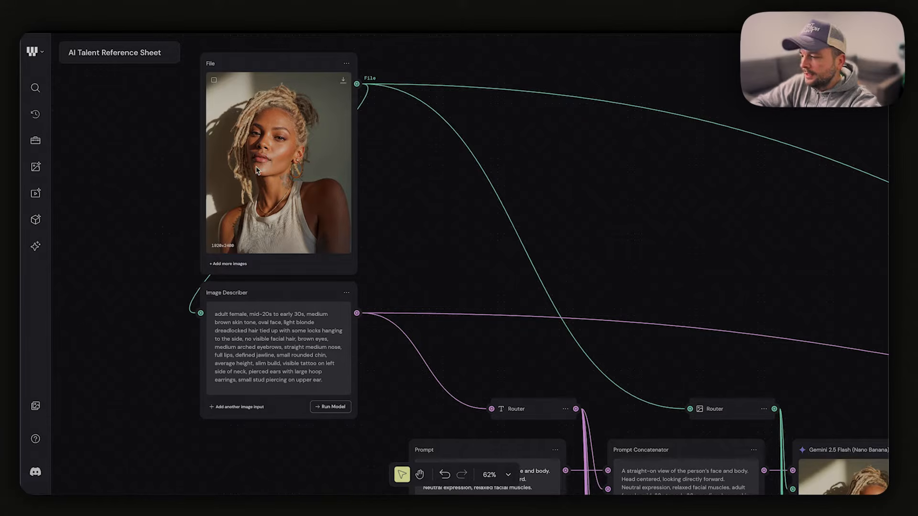
pyautogui.click(276, 290)
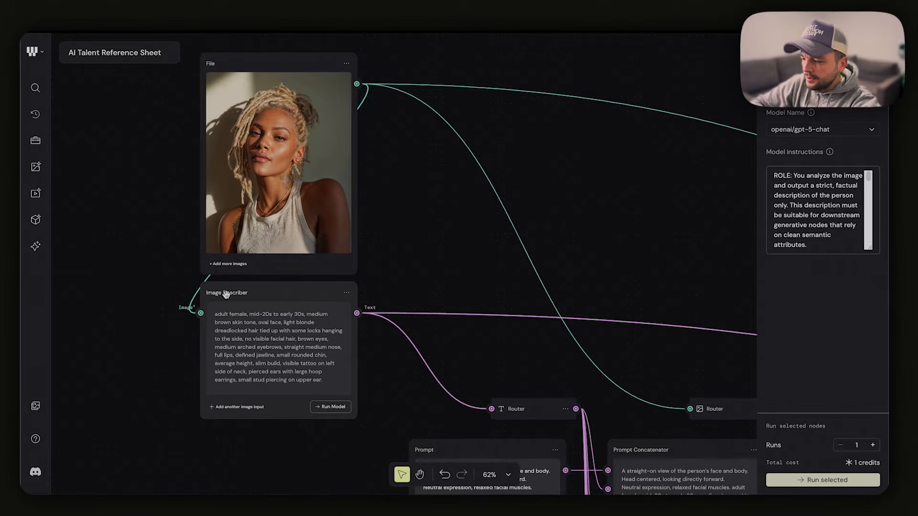
pyautogui.click(492, 252)
pyautogui.click(298, 293)
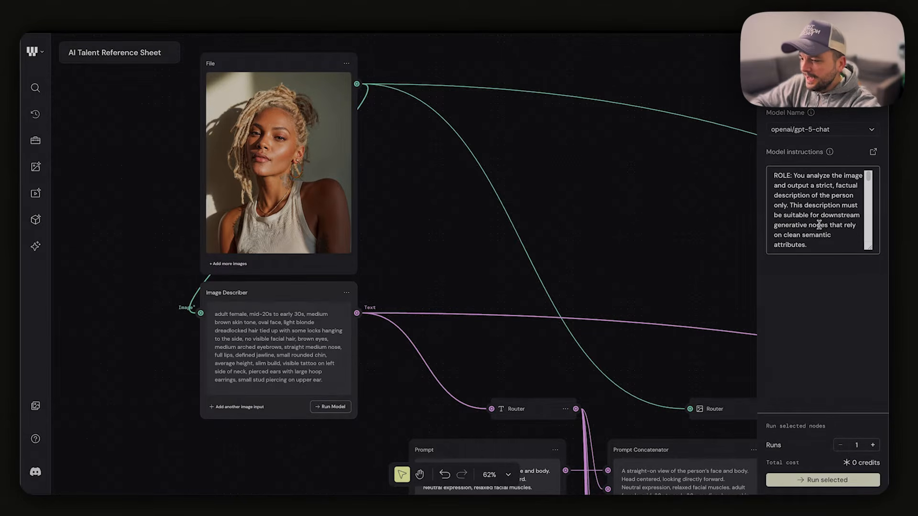
pyautogui.moveTo(869, 176)
pyautogui.mouseDown()
pyautogui.moveTo(872, 227)
pyautogui.moveTo(874, 161)
pyautogui.mouseUp()
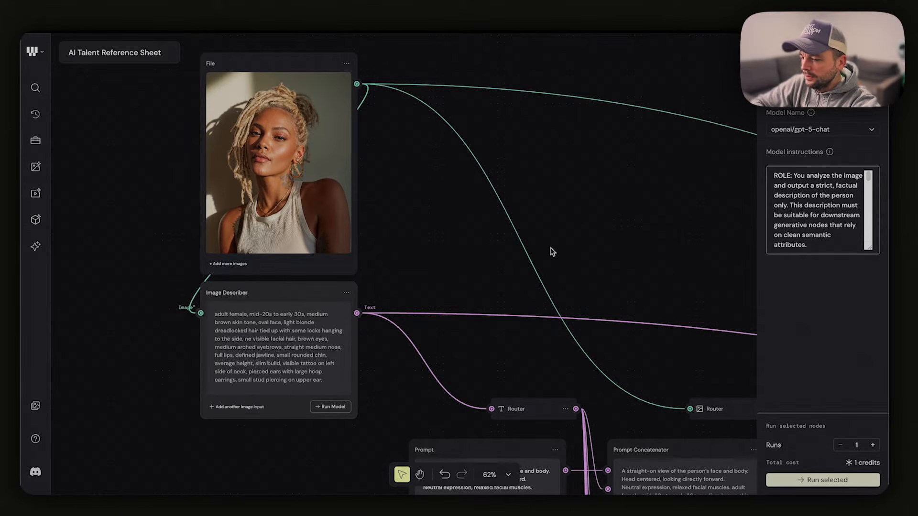
pyautogui.click(566, 245)
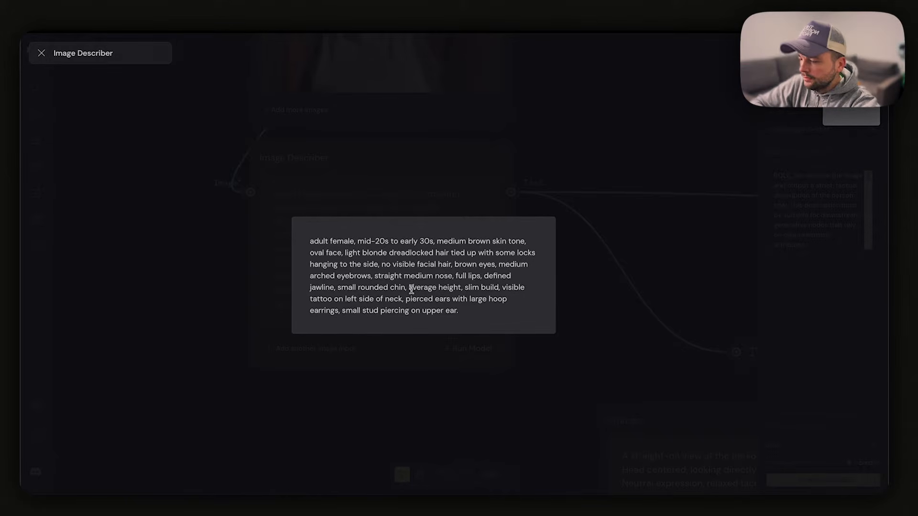
# Read the Image Describer's expanded output, highlight the "average height" wording, and return to the canvas
pyautogui.moveTo(413, 287); pyautogui.dragTo(459, 288)
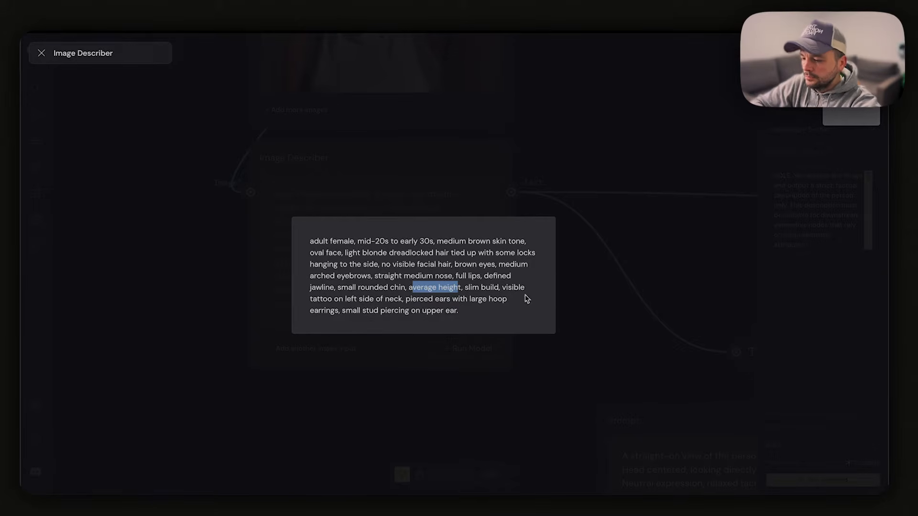
pyautogui.press('Escape')
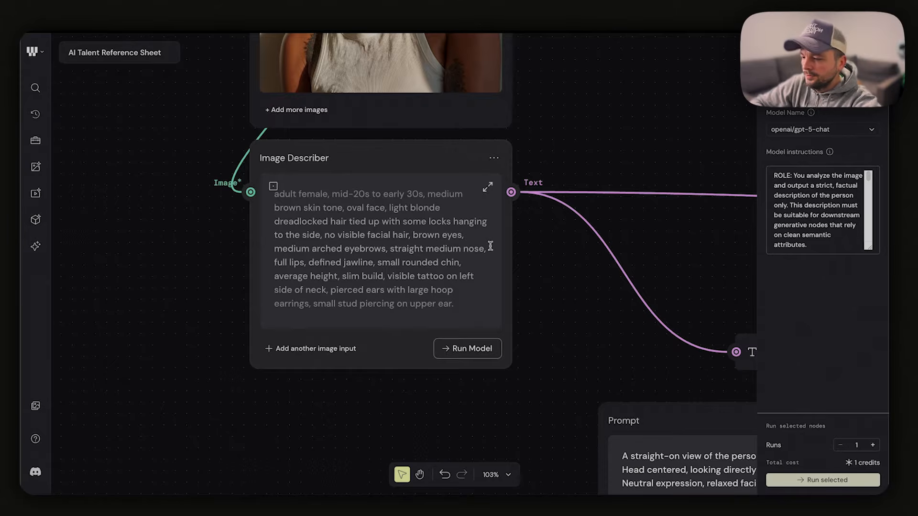
pyautogui.scroll(-5, 490, 246)
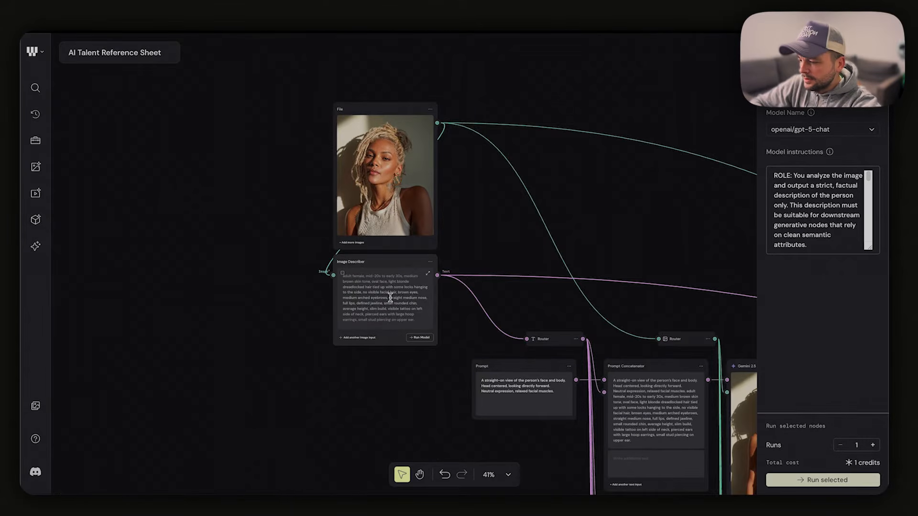
# Review how the portrait File node and the Image Describer node feed the text and image routers
pyautogui.hscroll(3, 403, 301)
pyautogui.scroll(-2, 404, 302)
pyautogui.scroll(3, 271, 96)
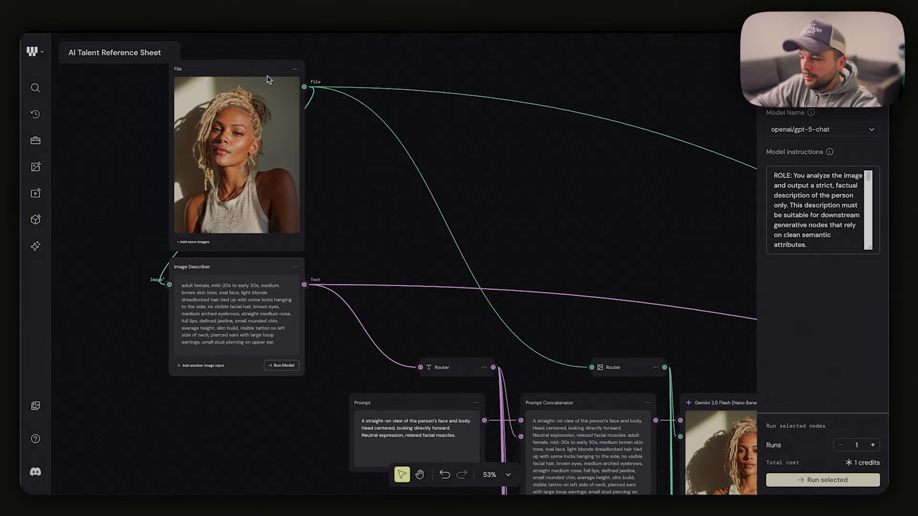
pyautogui.click(256, 65)
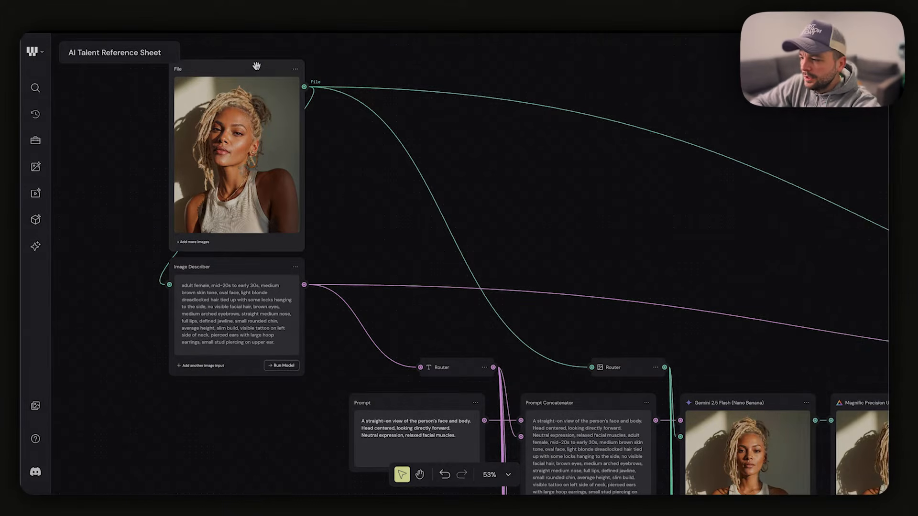
pyautogui.click(250, 264)
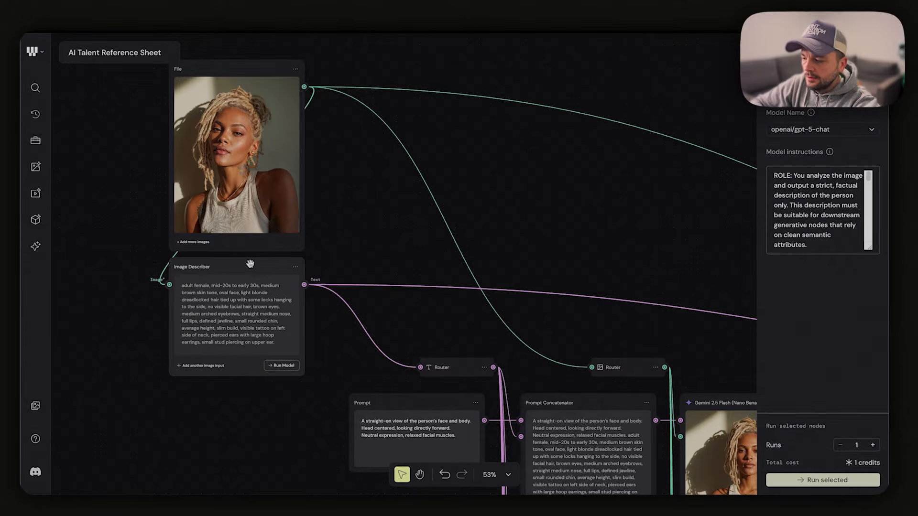
pyautogui.scroll(-5, 448, 317)
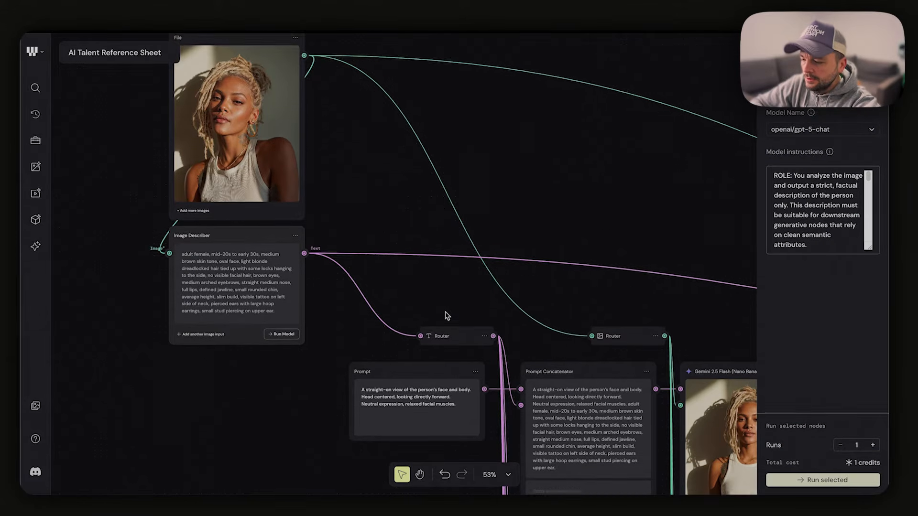
# Examine the straight-on and 90° profile rows, from prompt through Prompt Concatenator to the Gemini 2.5 Flash image
pyautogui.moveTo(448, 316); pyautogui.dragTo(217, 312)
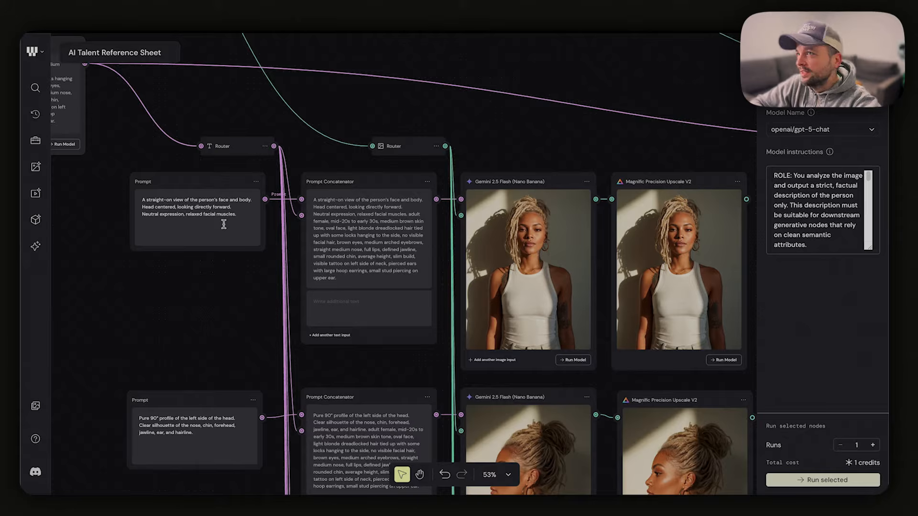
pyautogui.scroll(4, 224, 224)
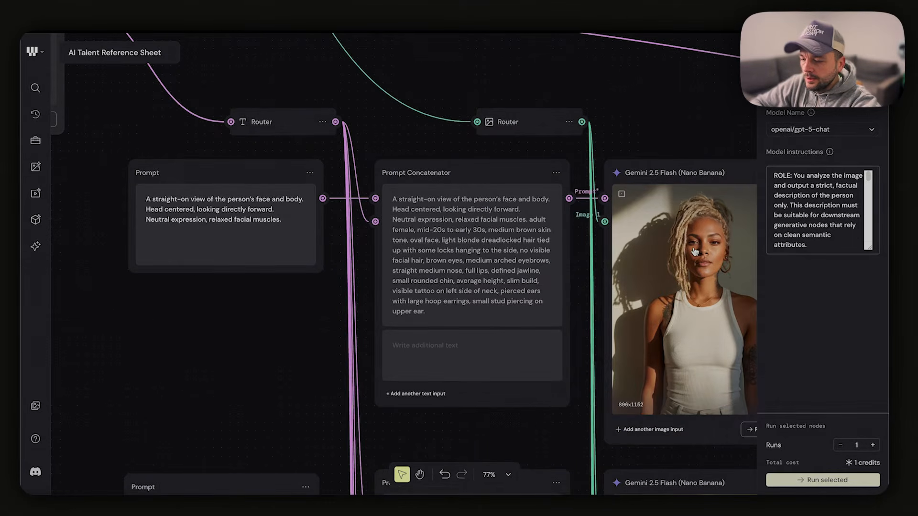
pyautogui.scroll(-5, 340, 281)
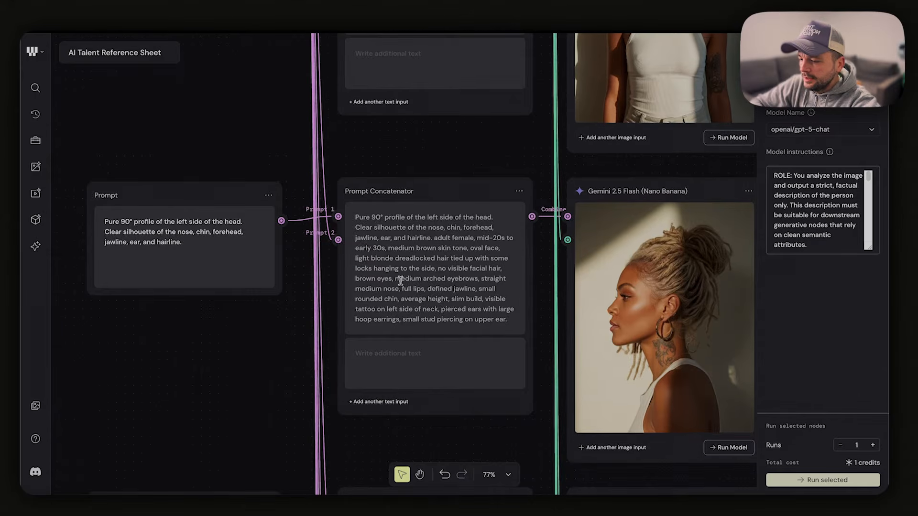
pyautogui.scroll(-5, 400, 283)
pyautogui.scroll(-3, 400, 285)
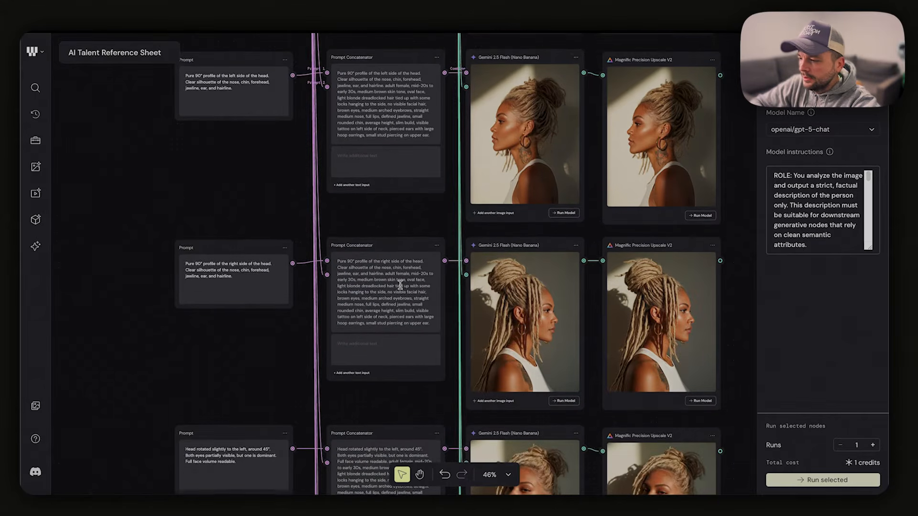
# Examine the remaining head-angle rows: 45° rotations, views from above and below, and the direct back view
pyautogui.scroll(-2, 400, 285)
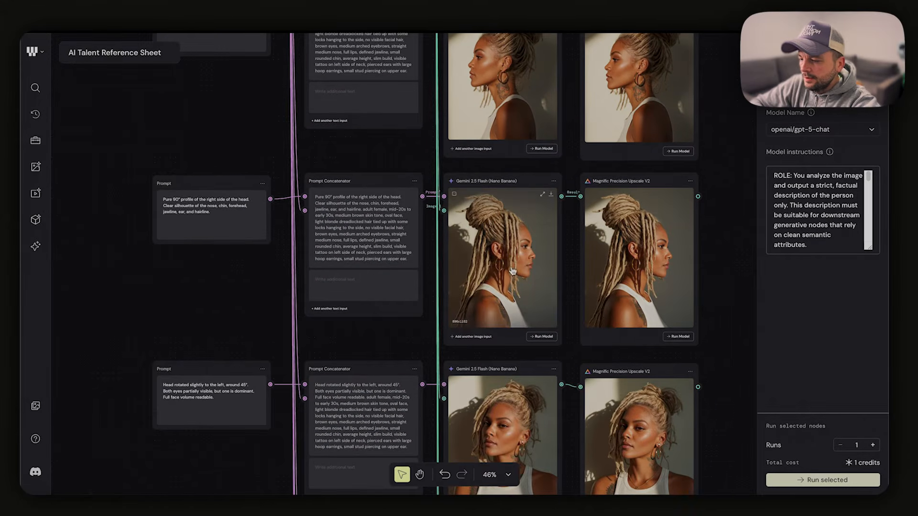
pyautogui.scroll(-3, 511, 271)
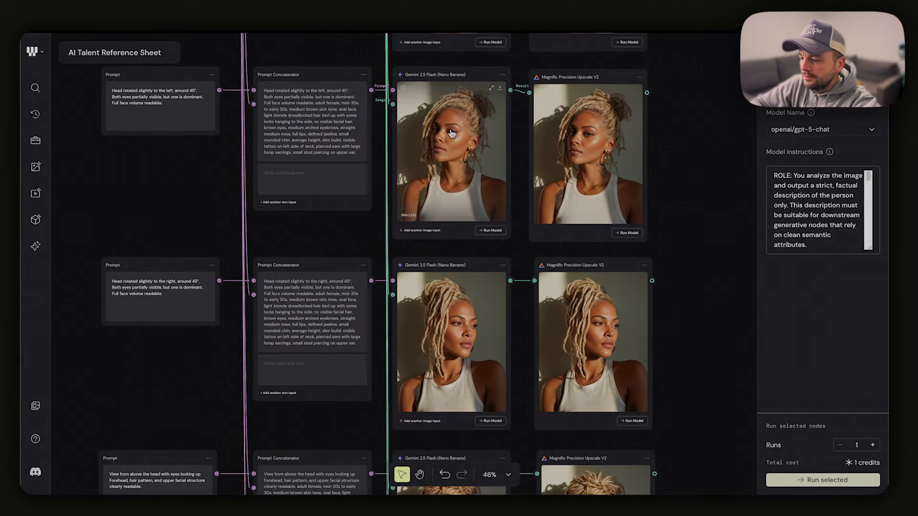
pyautogui.scroll(-2, 452, 134)
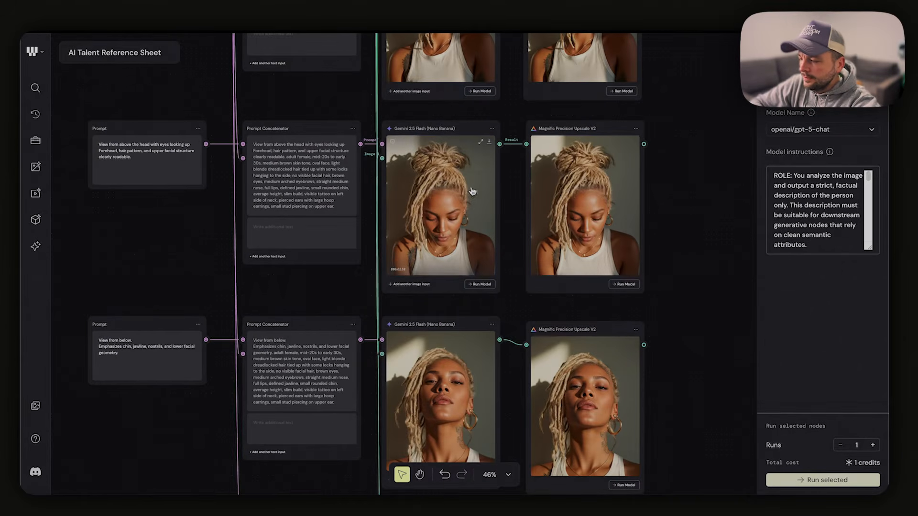
pyautogui.scroll(-10, 440, 211)
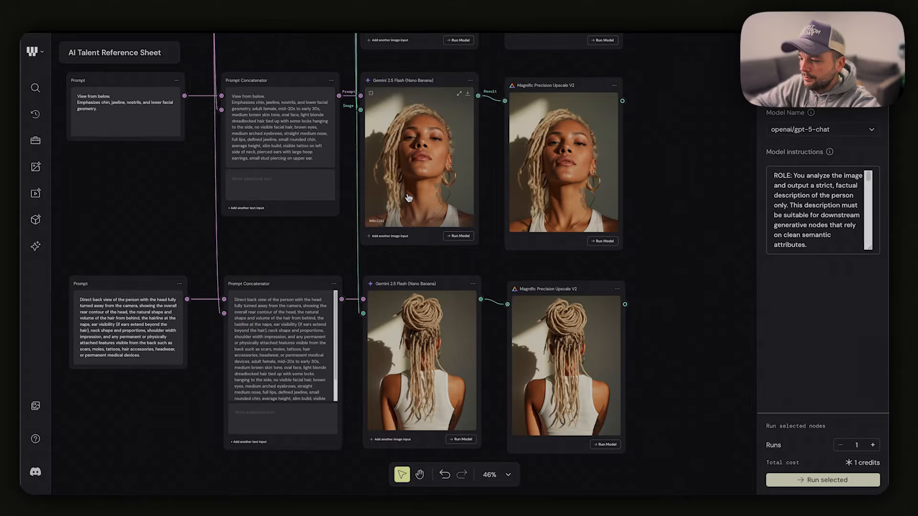
pyautogui.keyDown('ctrl'); pyautogui.scroll(-3, 426, 261); pyautogui.keyUp('ctrl')
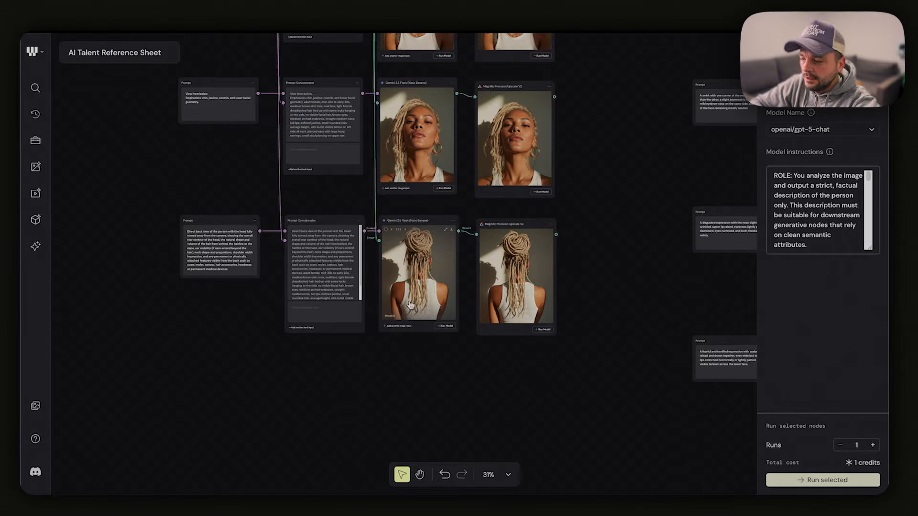
pyautogui.scroll(-3, 410, 304)
pyautogui.scroll(8, 411, 305)
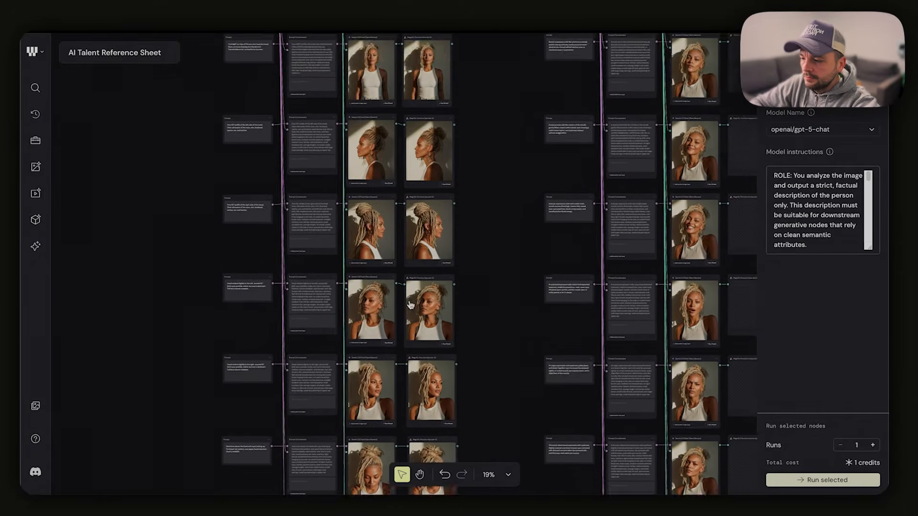
# Examine the neutral, natural smile and broad smile expression rows, highlighting the end of the broad smile prompt
pyautogui.hscroll(5, 411, 304)
pyautogui.scroll(5, 410, 305)
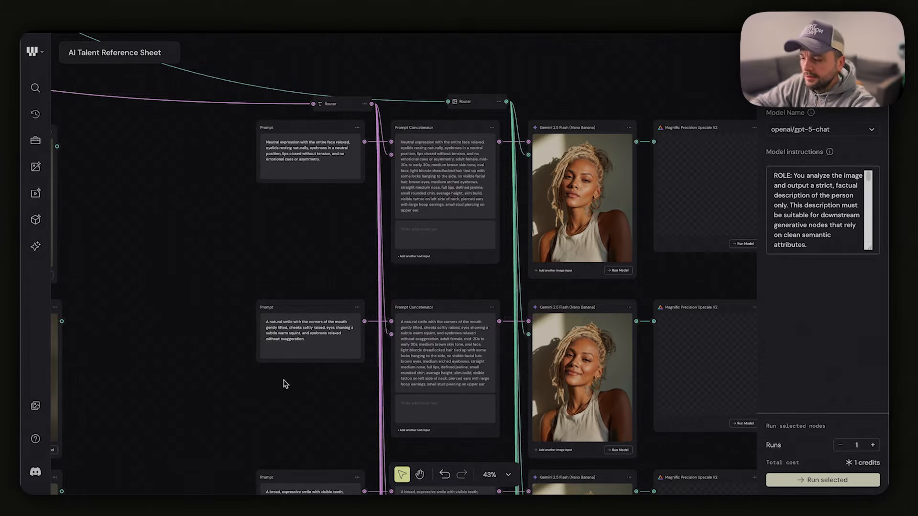
pyautogui.hscroll(3, 289, 383)
pyautogui.scroll(5, 292, 381)
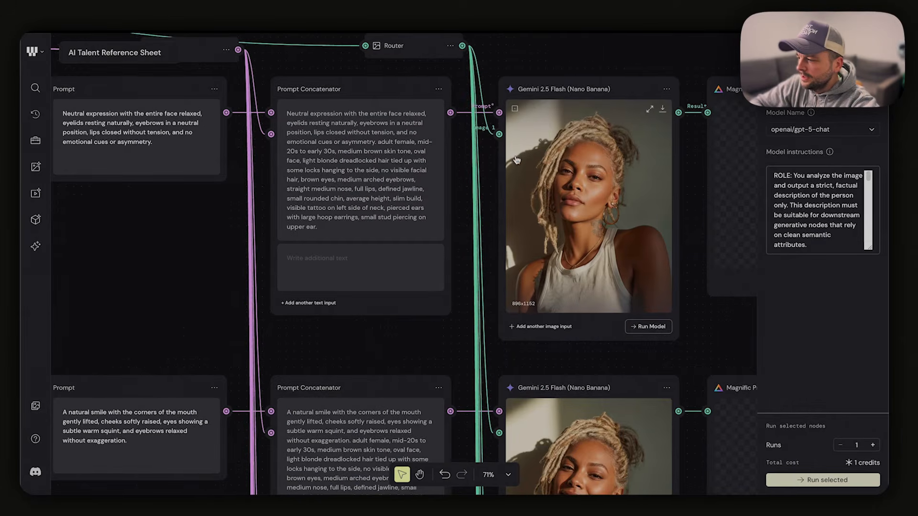
pyautogui.scroll(-10, 564, 231)
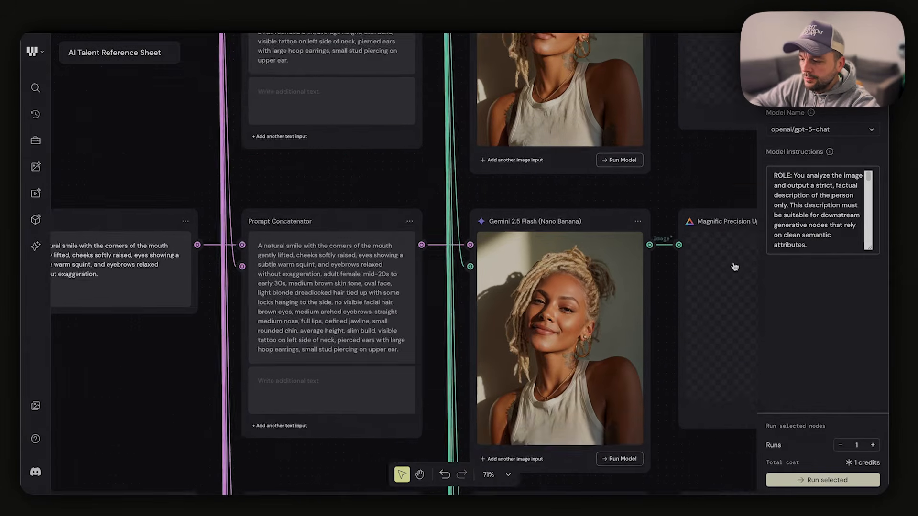
pyautogui.scroll(-3, 583, 268)
pyautogui.hscroll(-4, 583, 268)
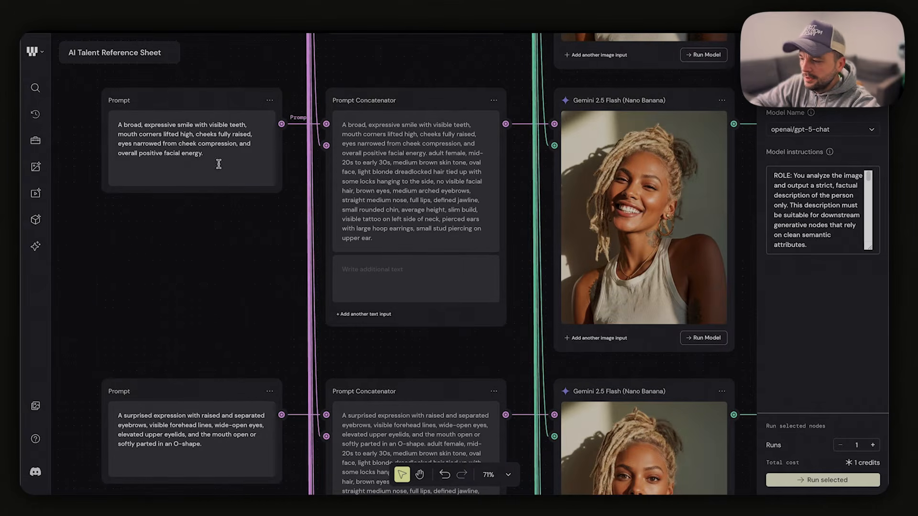
pyautogui.moveTo(202, 154); pyautogui.dragTo(155, 154)
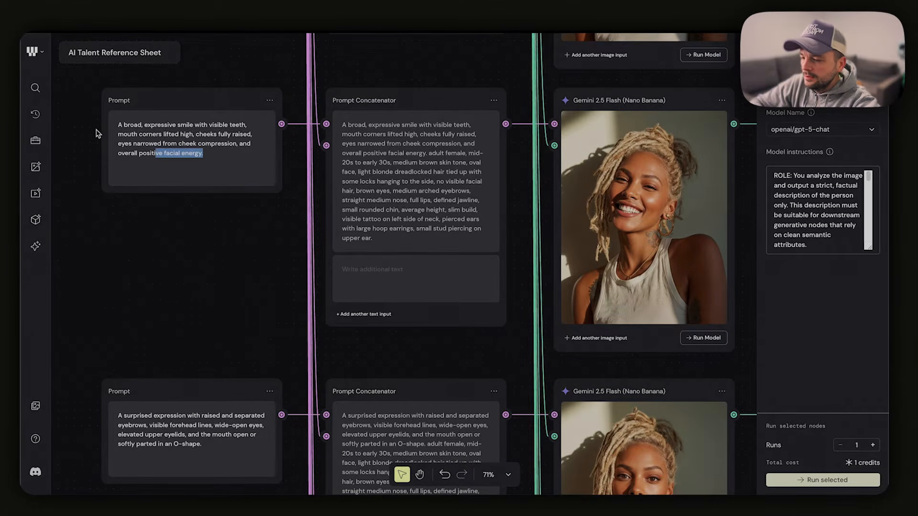
# Compare the surprised expression prompt with its generated portrait and highlight the word "surprised" in the prompt
pyautogui.scroll(-1, 98, 134)
pyautogui.hscroll(1, 97, 134)
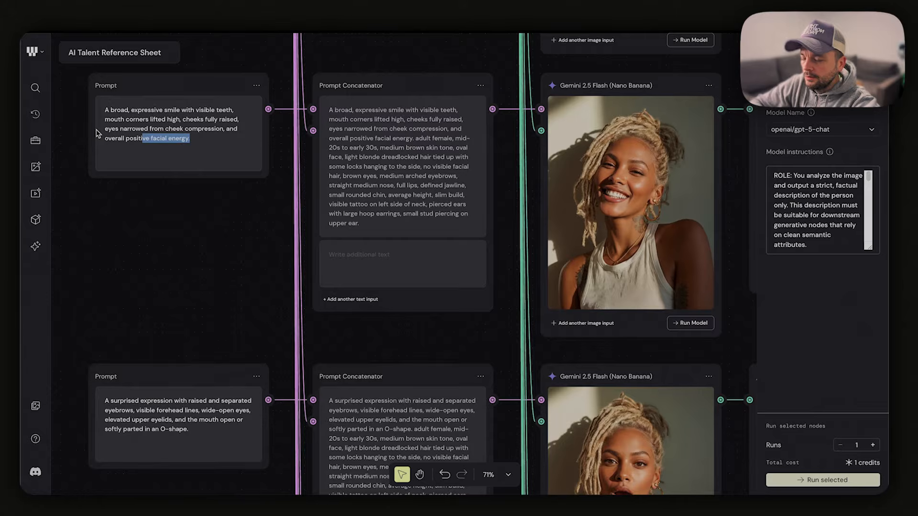
pyautogui.scroll(-15, 456, 271)
pyautogui.hscroll(5, 457, 271)
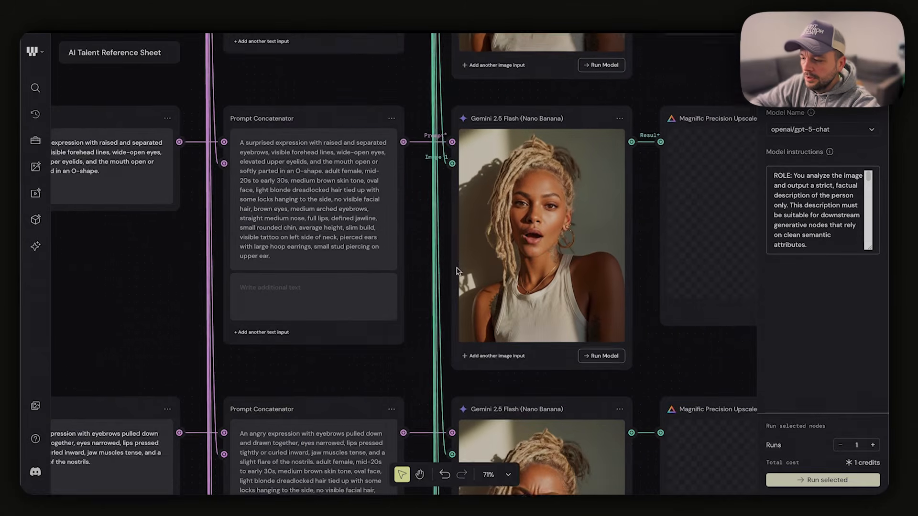
pyautogui.scroll(-3, 457, 271)
pyautogui.hscroll(-4, 457, 272)
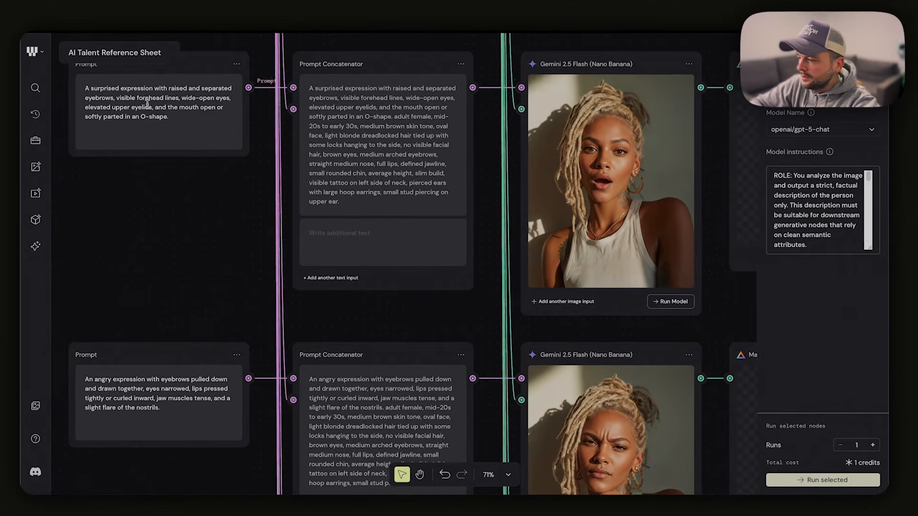
pyautogui.doubleClick(98, 89)
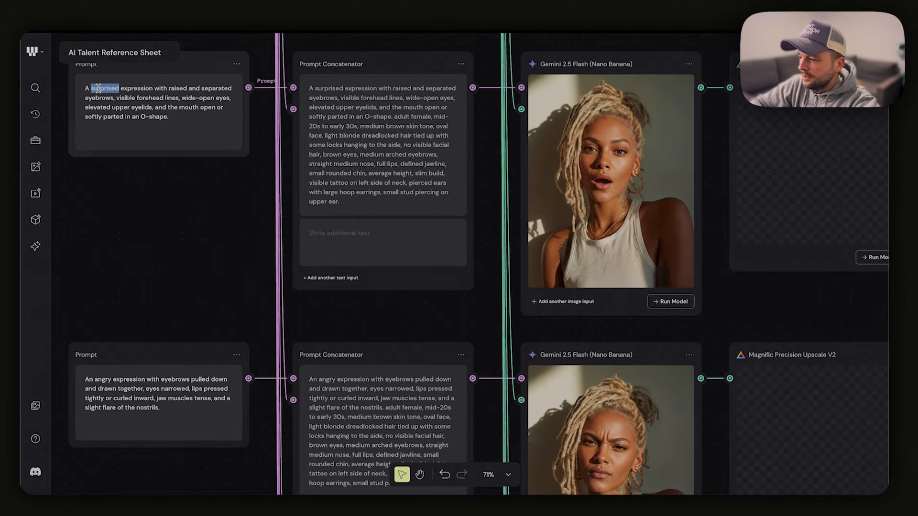
# Examine the angry, focused and smirk expression rows with their prompts and generated portraits
pyautogui.scroll(-12, 369, 231)
pyautogui.hscroll(2, 545, 190)
pyautogui.hscroll(-2, 545, 190)
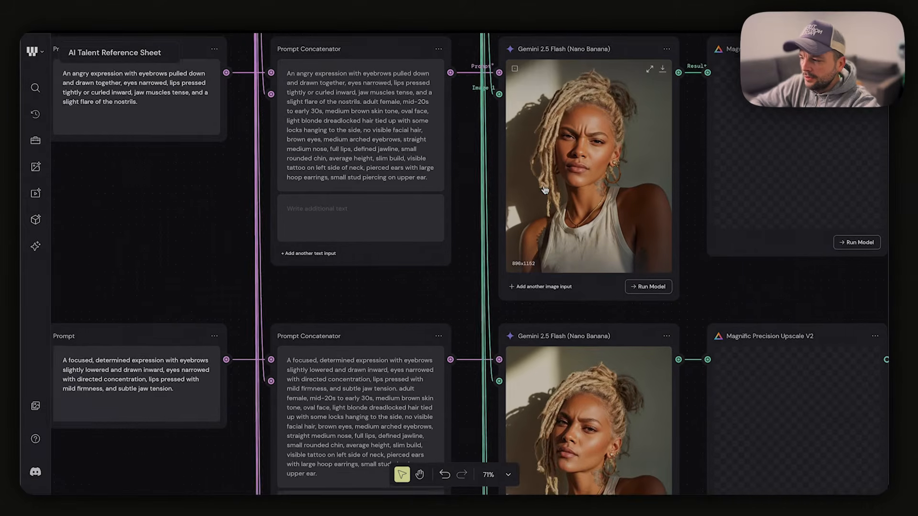
pyautogui.scroll(-6, 545, 190)
pyautogui.hscroll(-2, 545, 190)
pyautogui.scroll(-11, 640, 315)
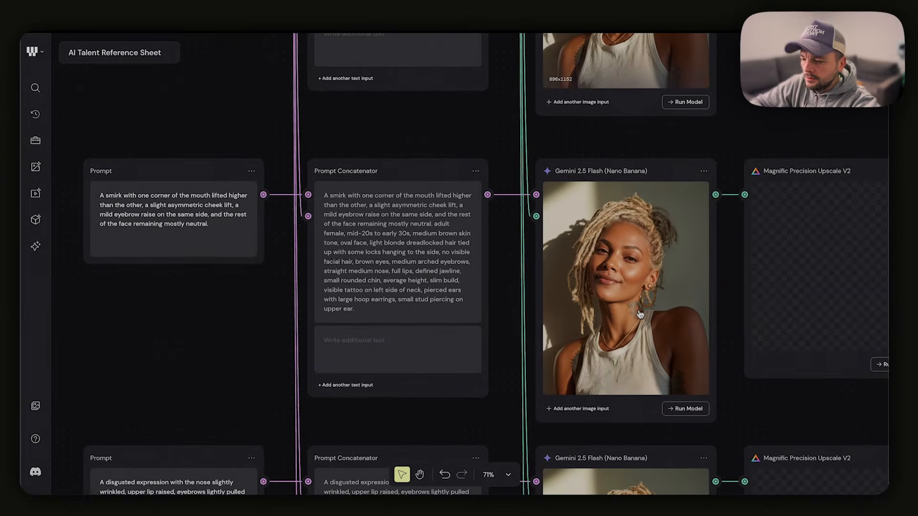
pyautogui.scroll(-1, 198, 198)
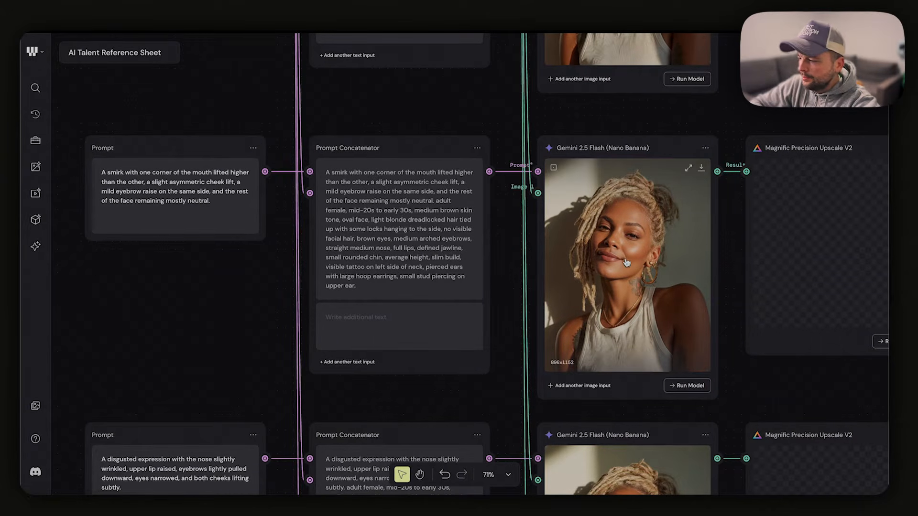
# Examine the disgusted and fearful expression rows, comparing each prompt with its generated portrait
pyautogui.scroll(-10, 626, 262)
pyautogui.hscroll(2, 627, 262)
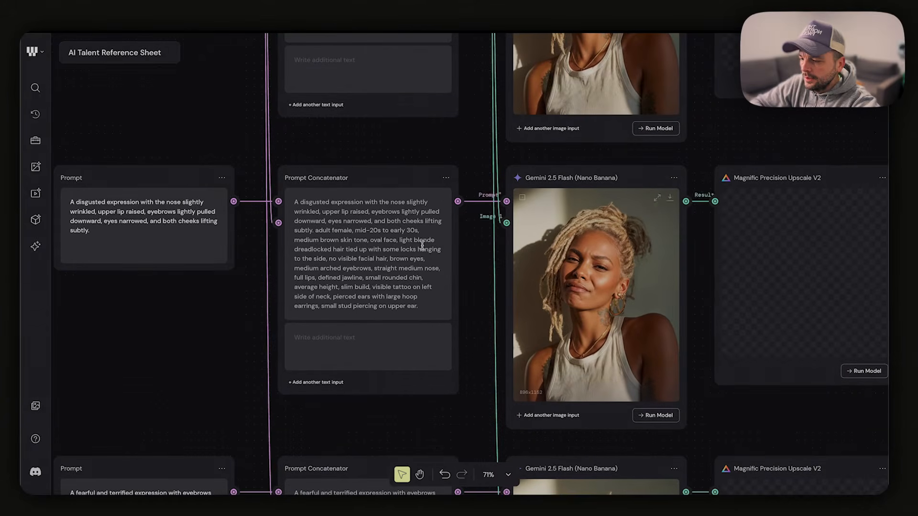
pyautogui.scroll(-10, 672, 307)
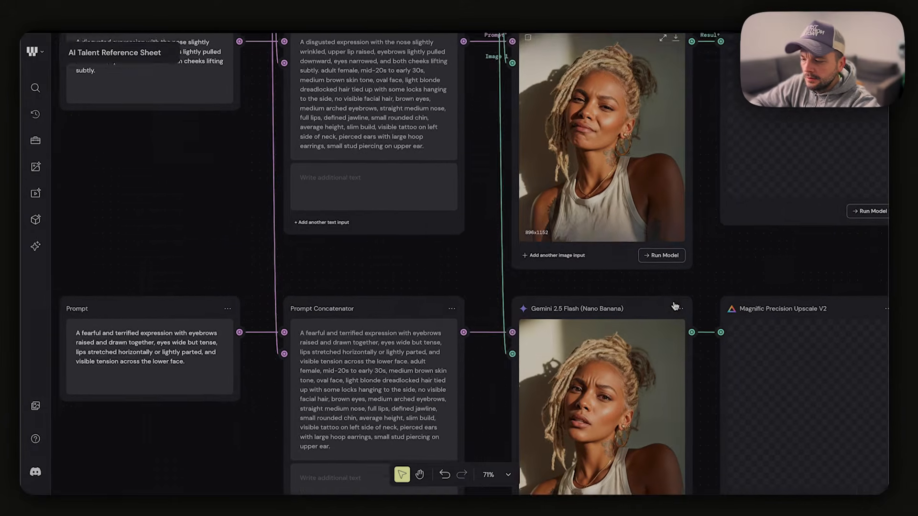
pyautogui.hscroll(-2, 672, 307)
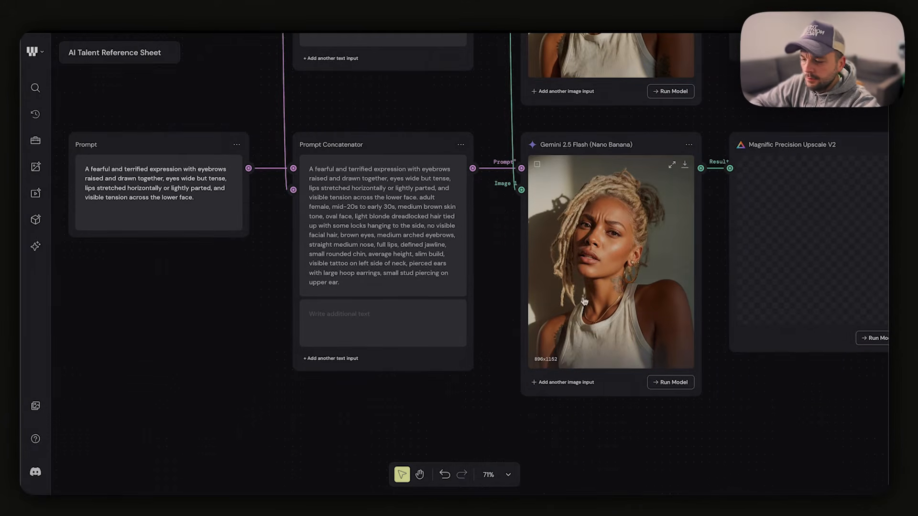
pyautogui.scroll(-5, 585, 302)
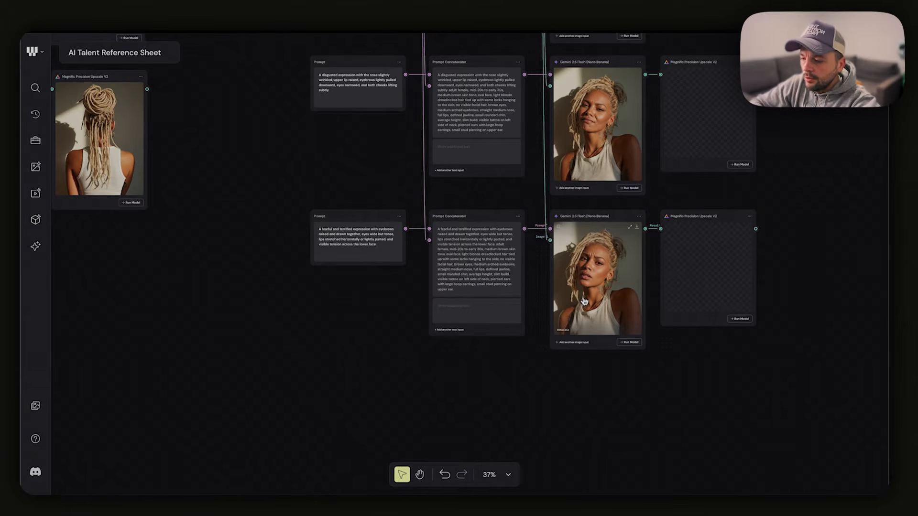
pyautogui.scroll(-5, 587, 296)
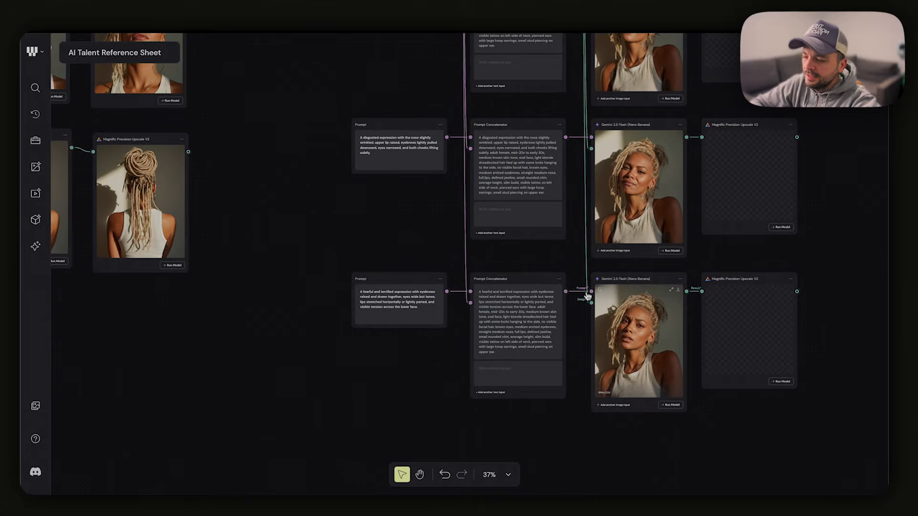
# Compare the Gemini 2.5 Flash portraits with their Magnific Precision Upscale V2 versions in the front and left-profile rows
pyautogui.scroll(5, 579, 321)
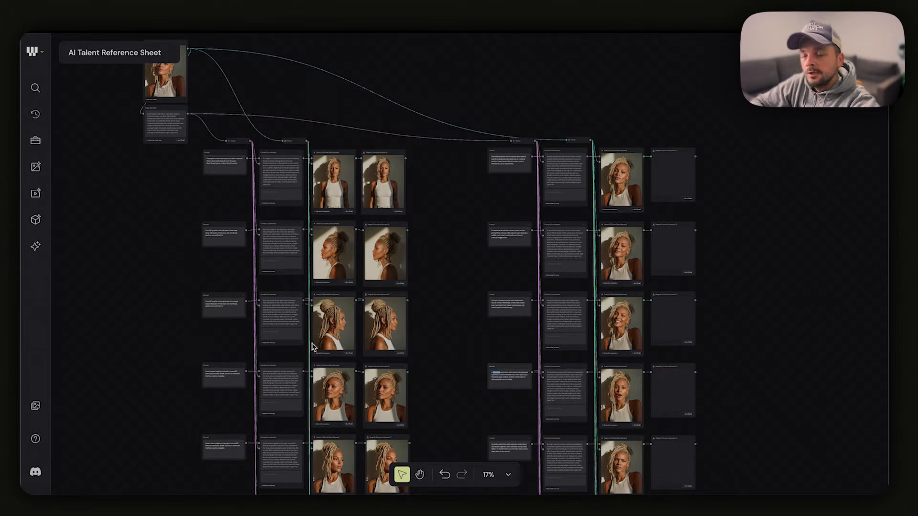
pyautogui.scroll(10, 364, 186)
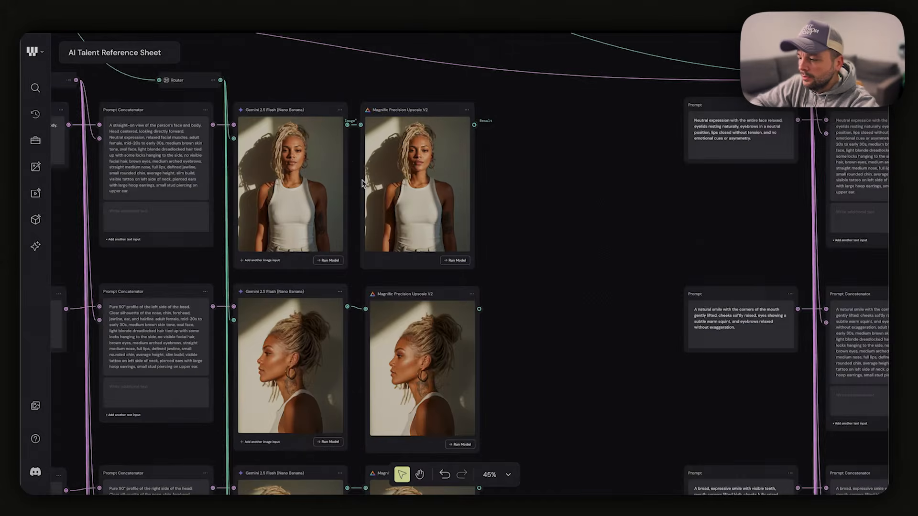
pyautogui.moveTo(661, 344); pyautogui.dragTo(684, 282)
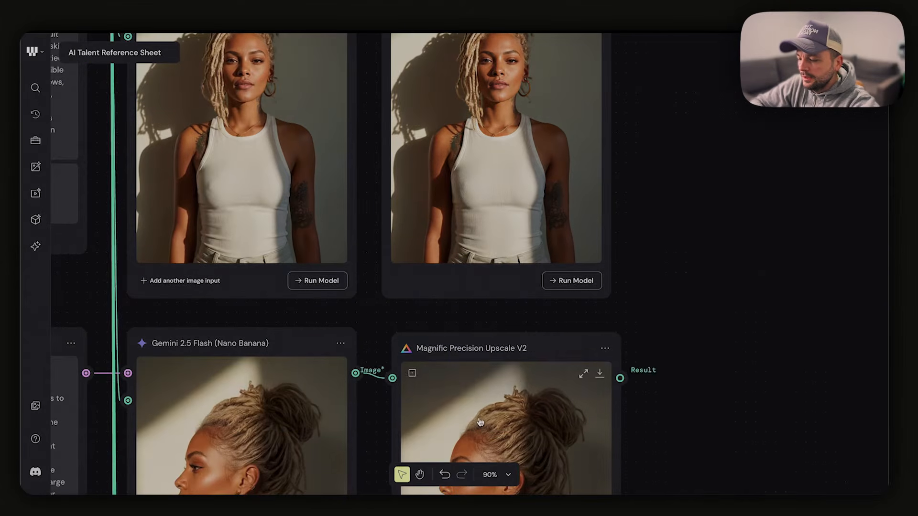
pyautogui.moveTo(481, 420); pyautogui.dragTo(651, 173)
pyautogui.moveTo(608, 255); pyautogui.dragTo(419, 265)
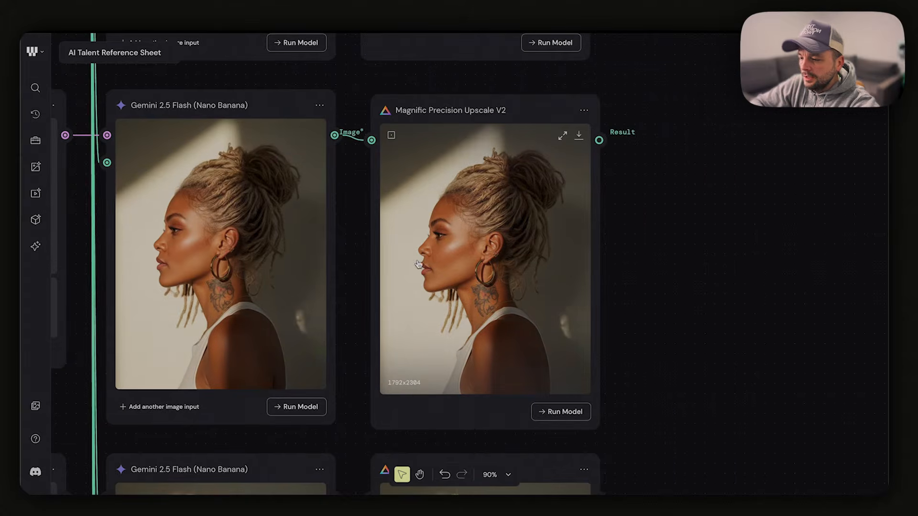
pyautogui.scroll(3, 482, 234)
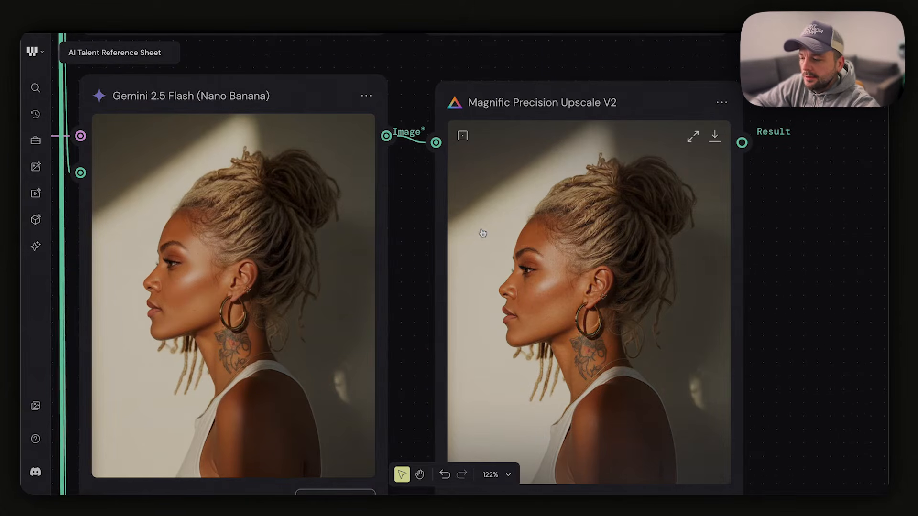
# Select all nodes in the head-angle and expression groups and check the total credit cost of running them
pyautogui.scroll(-15, 482, 233)
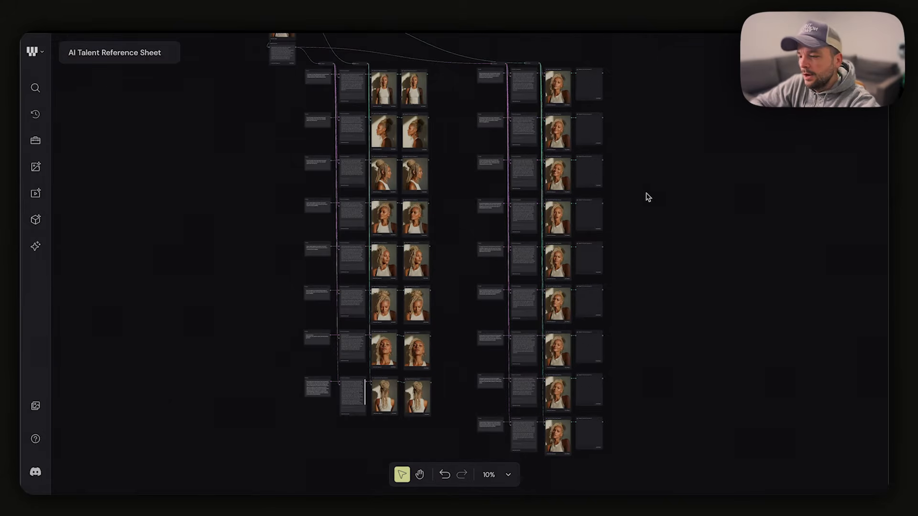
pyautogui.moveTo(658, 51); pyautogui.dragTo(297, 454)
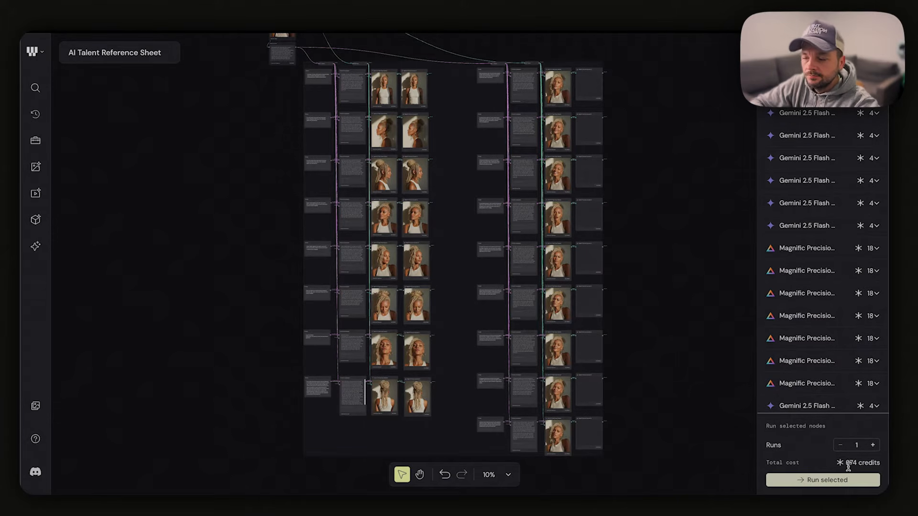
pyautogui.scroll(3, 239, 263)
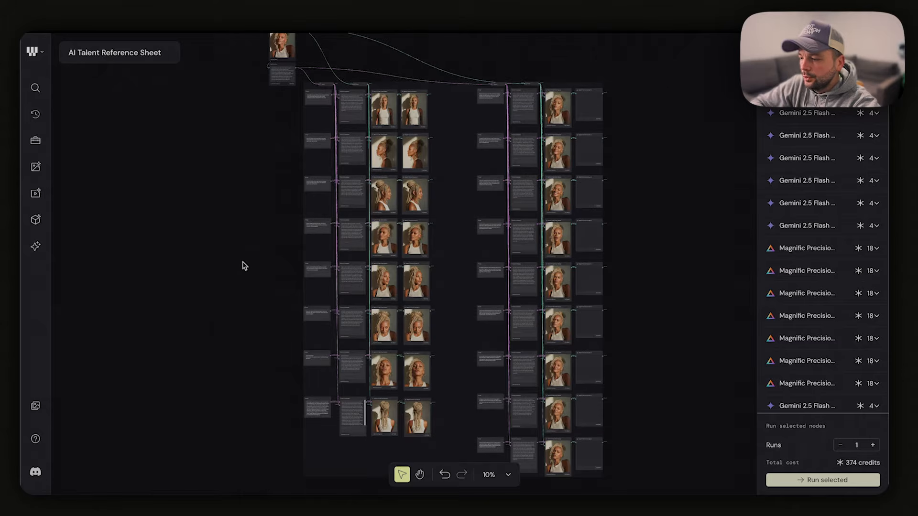
# Move the two spare portrait files together across the canvas to sit near the start of the workflow
pyautogui.moveTo(224, 258); pyautogui.dragTo(461, 299)
pyautogui.moveTo(308, 231); pyautogui.dragTo(182, 342)
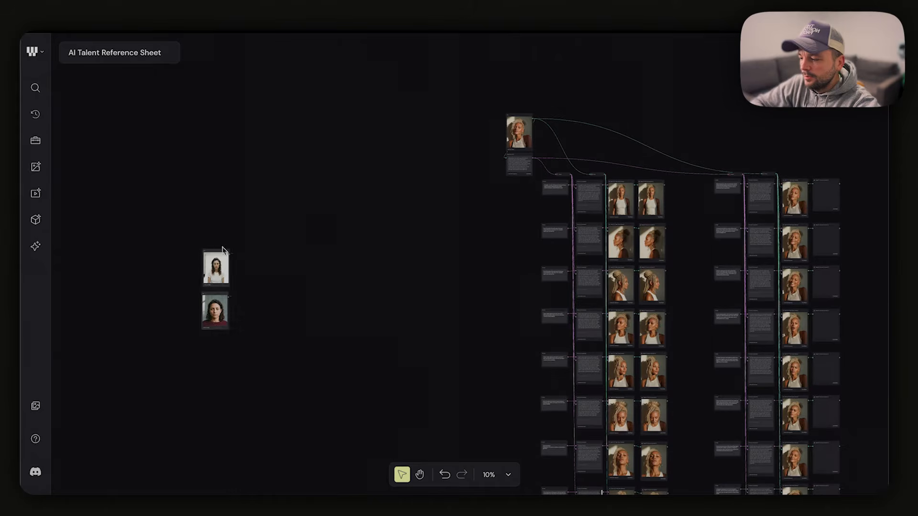
pyautogui.moveTo(221, 251); pyautogui.dragTo(452, 203)
pyautogui.scroll(10, 478, 190)
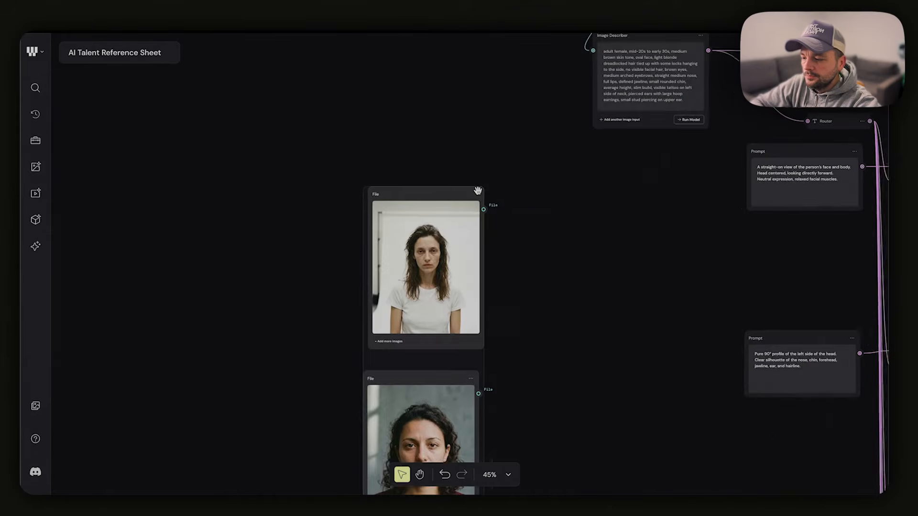
# Place the white T-shirt portrait file beside the original source portrait, leaving a gap wide enough for another node
pyautogui.hscroll(3, 463, 257)
pyautogui.click(463, 258)
pyautogui.moveTo(307, 251); pyautogui.dragTo(397, 50)
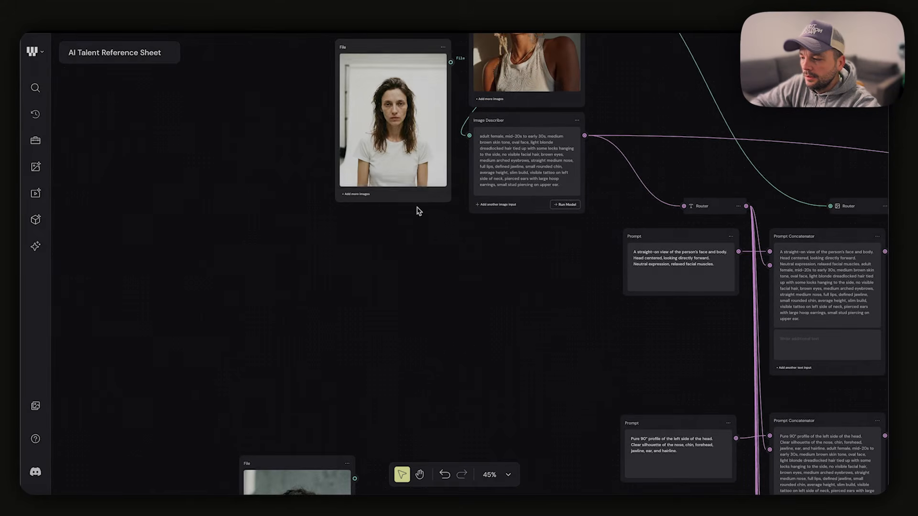
pyautogui.scroll(3, 420, 211)
pyautogui.scroll(5, 436, 220)
pyautogui.hscroll(3, 364, 230)
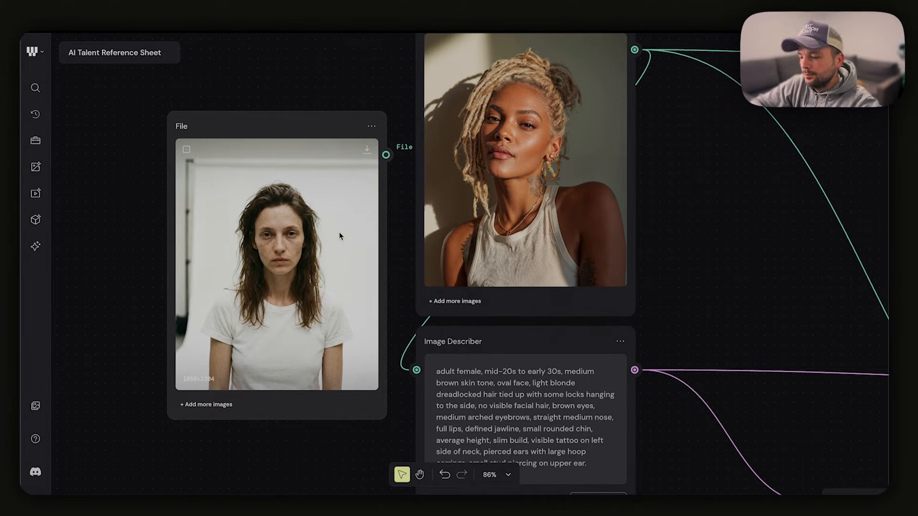
pyautogui.scroll(-2, 334, 254)
pyautogui.hscroll(-2, 334, 254)
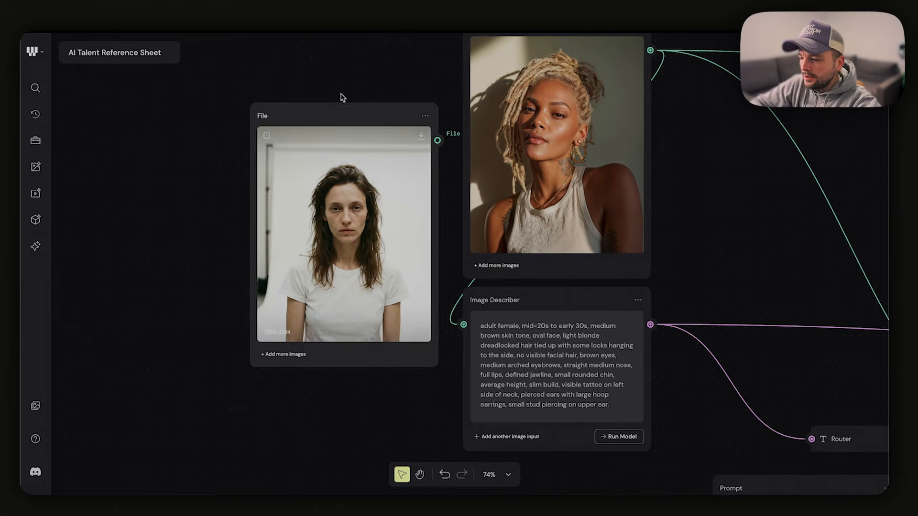
pyautogui.moveTo(302, 115); pyautogui.dragTo(105, 112)
pyautogui.scroll(-4, 276, 230)
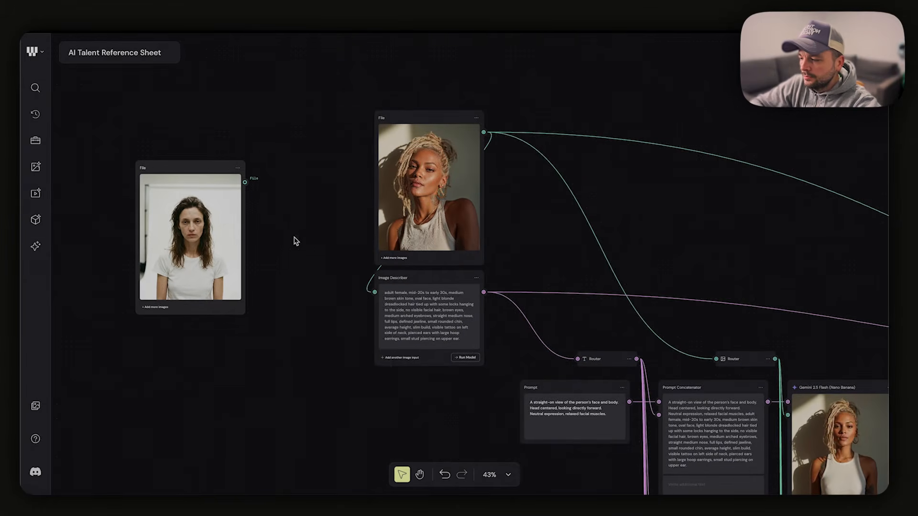
# Add a Crop node beside the white T-shirt portrait and feed the portrait file into it
pyautogui.rightClick(293, 238)
pyautogui.write('crop')
pyautogui.click(326, 271)
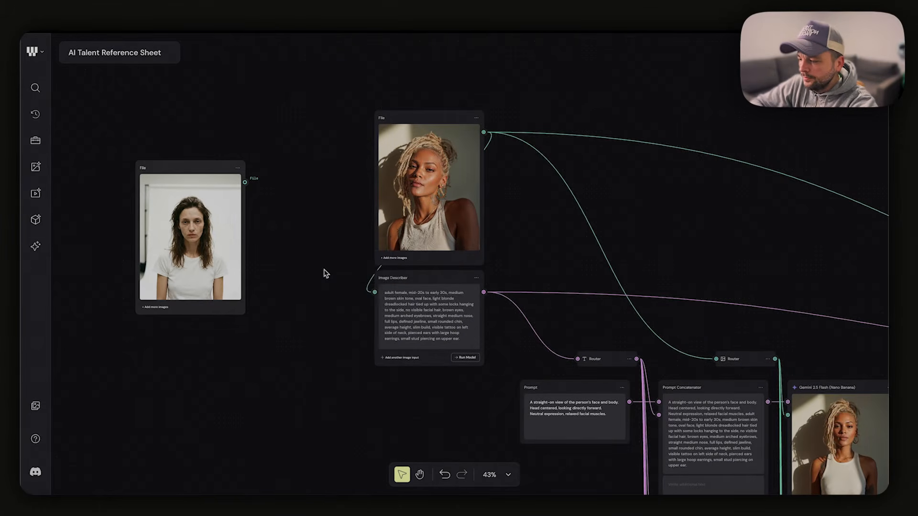
pyautogui.moveTo(312, 239); pyautogui.dragTo(268, 198)
pyautogui.scroll(8, 209, 261)
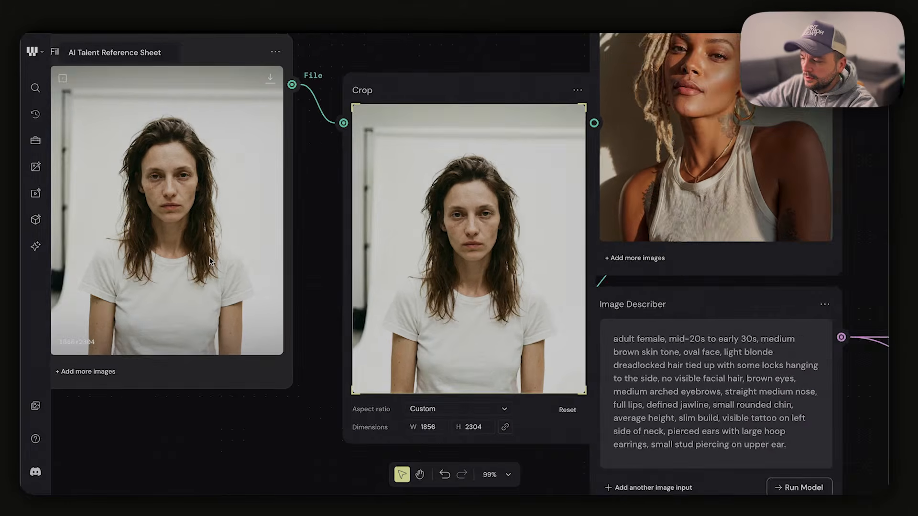
# Crop the white T-shirt portrait to the head and shoulders, about 1372 by 1703, centred on the face
pyautogui.hscroll(-4, 201, 261)
pyautogui.scroll(-3, 201, 261)
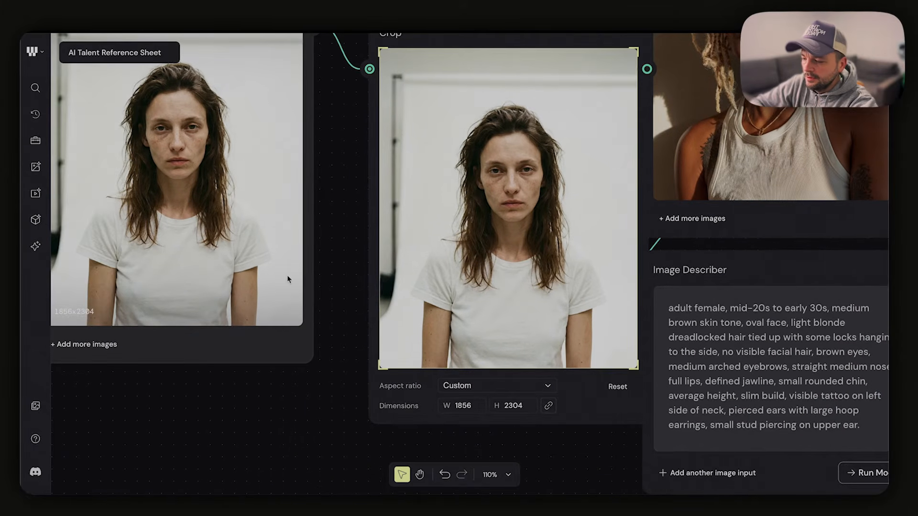
pyautogui.hscroll(4, 287, 274)
pyautogui.scroll(1, 287, 275)
pyautogui.moveTo(290, 392); pyautogui.dragTo(353, 328)
pyautogui.moveTo(464, 197); pyautogui.dragTo(442, 223)
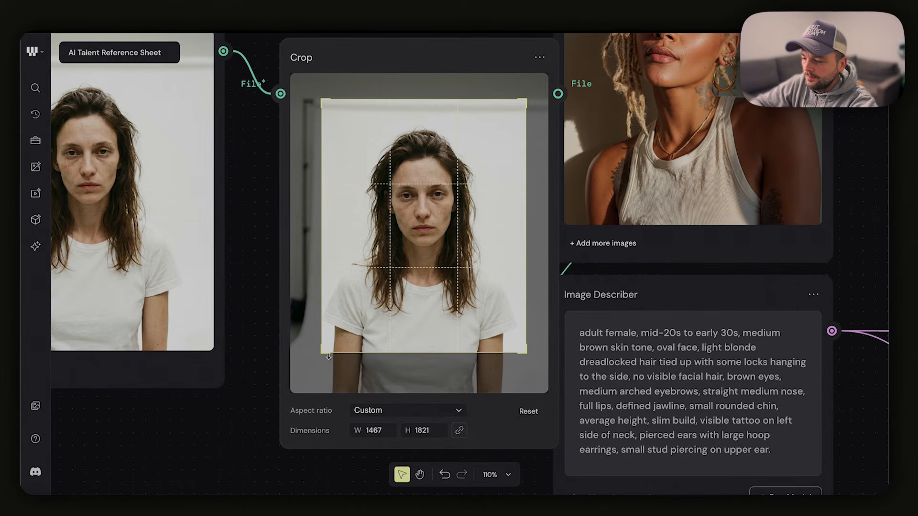
pyautogui.moveTo(326, 355); pyautogui.dragTo(340, 333)
pyautogui.moveTo(422, 252); pyautogui.dragTo(415, 244)
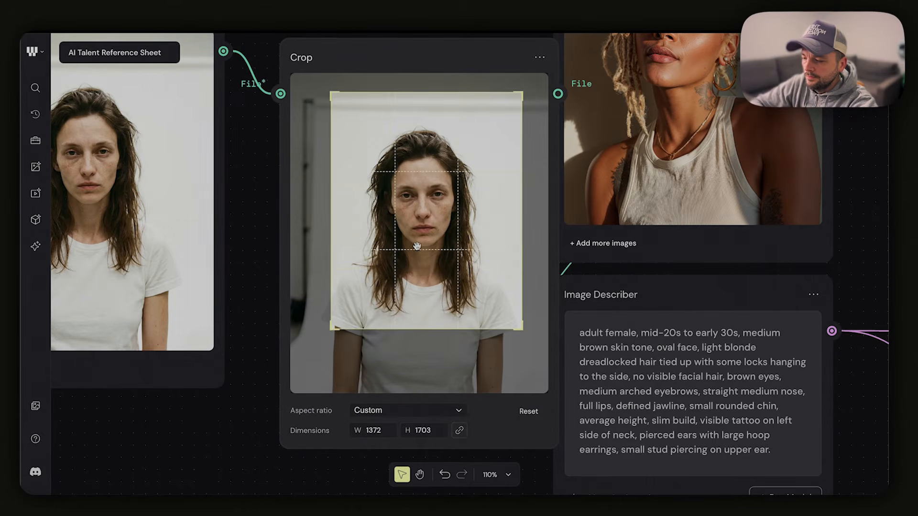
# Move the Crop node close to its portrait file and connect its output to the Image Describer's image input
pyautogui.scroll(-5, 502, 258)
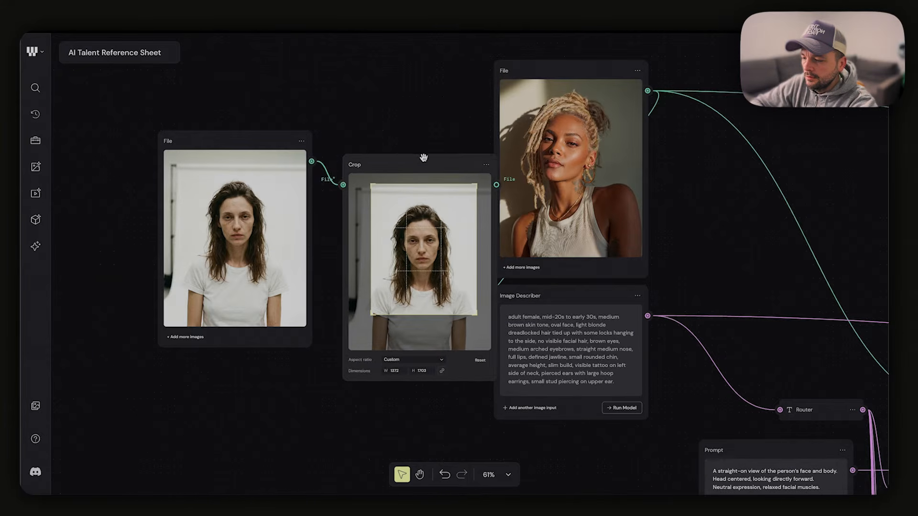
pyautogui.moveTo(419, 160); pyautogui.dragTo(389, 130)
pyautogui.hscroll(5, 378, 131)
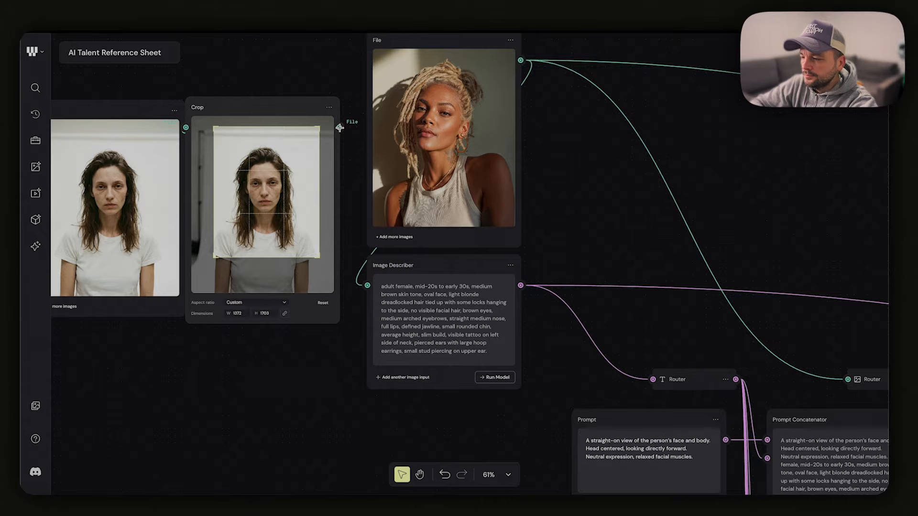
pyautogui.moveTo(339, 128); pyautogui.dragTo(368, 286)
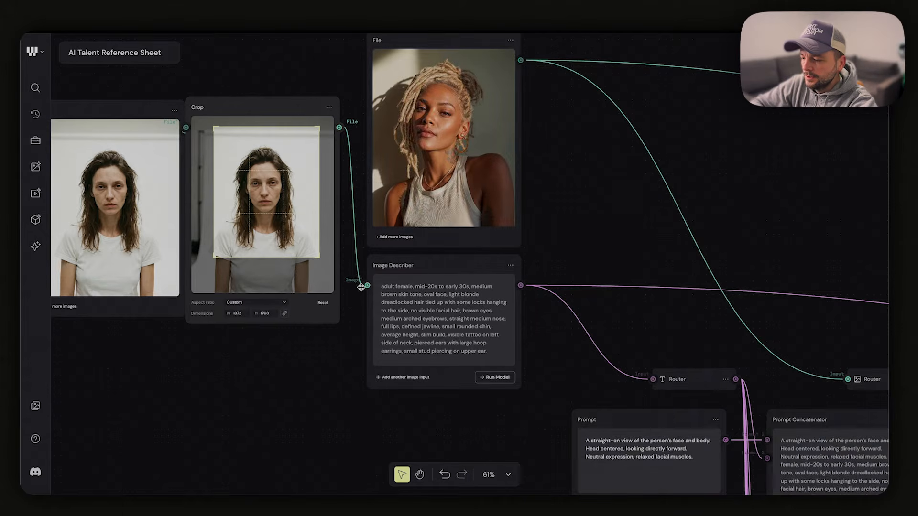
# Connect the Crop node's output to the image Router that feeds the head-angle group
pyautogui.scroll(-3, 476, 330)
pyautogui.hscroll(3, 476, 330)
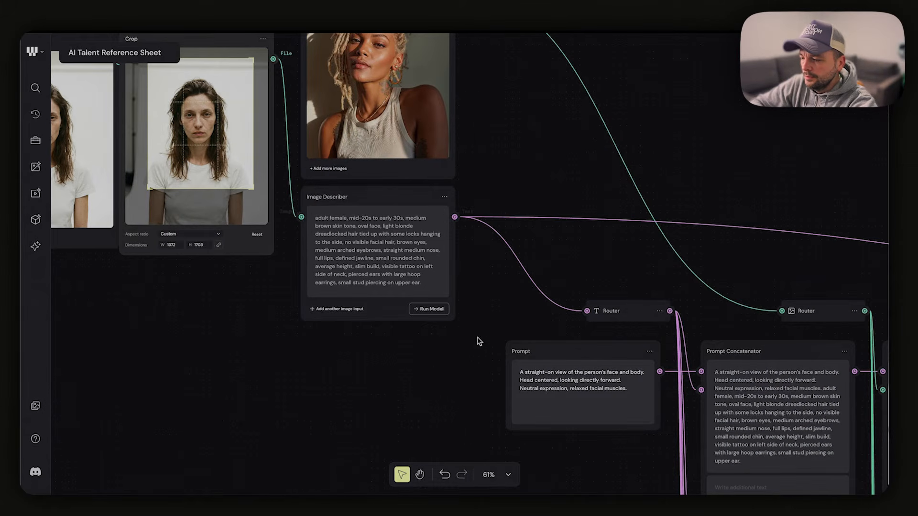
pyautogui.scroll(-5, 492, 359)
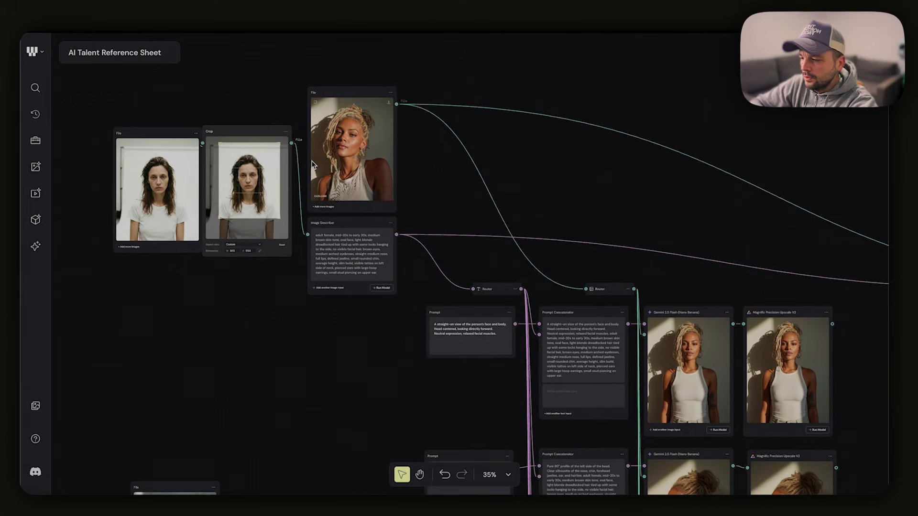
pyautogui.moveTo(292, 143); pyautogui.dragTo(586, 288)
pyautogui.scroll(-3, 631, 279)
pyautogui.hscroll(5, 632, 280)
pyautogui.scroll(-3, 643, 279)
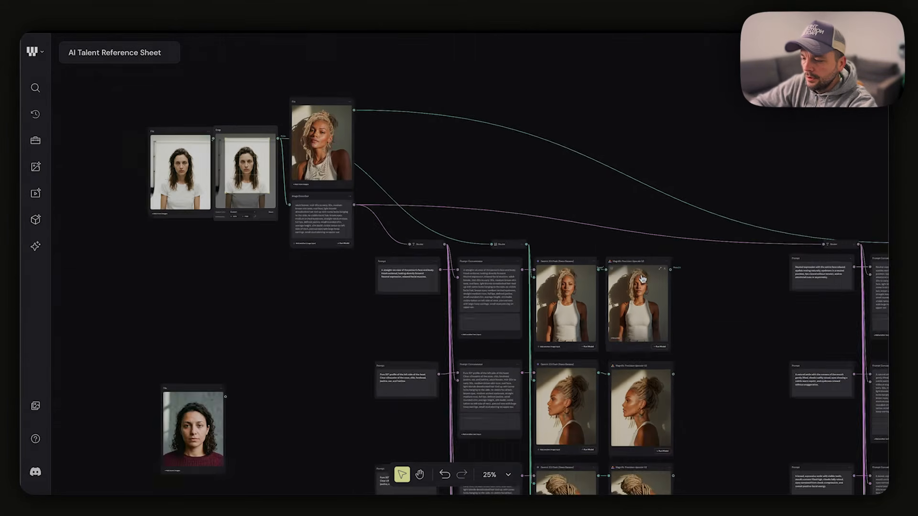
# Connect the Crop node's output to the image Router that feeds the facial-expression group
pyautogui.scroll(-3, 536, 224)
pyautogui.hscroll(3, 535, 225)
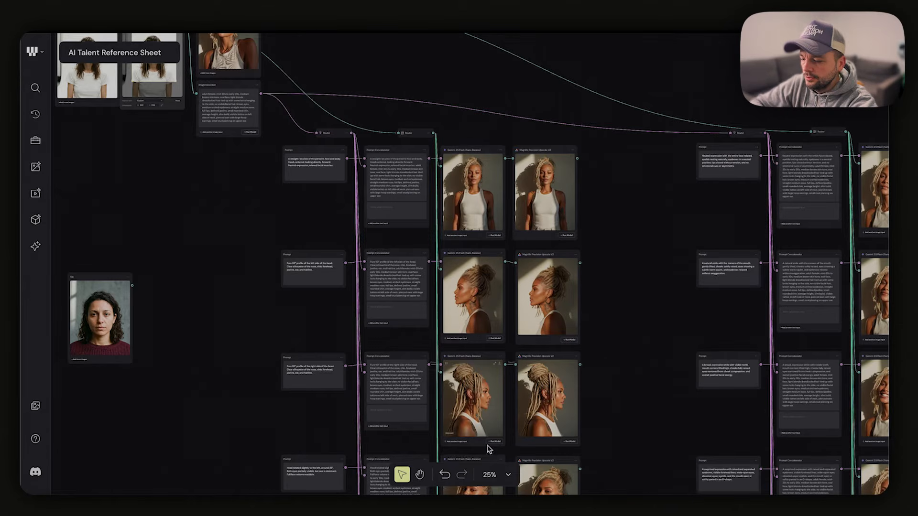
pyautogui.scroll(5, 615, 267)
pyautogui.hscroll(3, 615, 267)
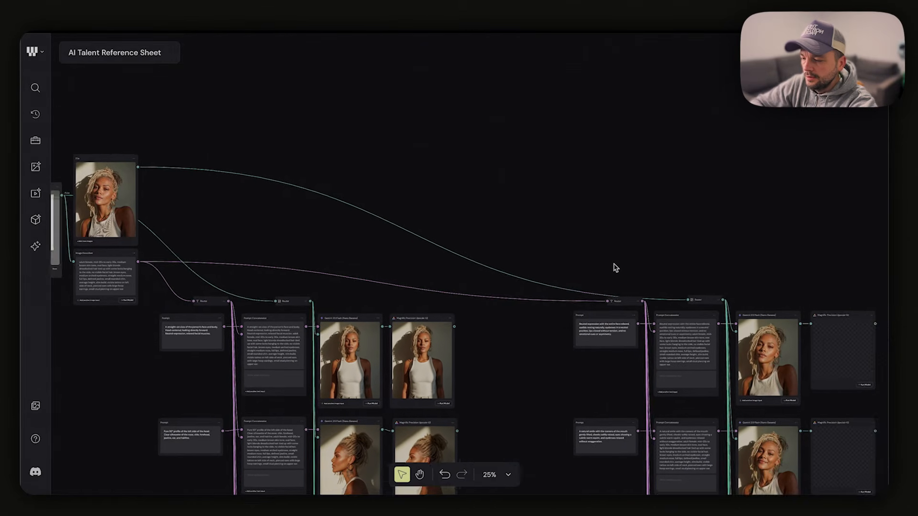
pyautogui.scroll(-1, 580, 263)
pyautogui.hscroll(-2, 580, 263)
pyautogui.moveTo(114, 166); pyautogui.dragTo(676, 262)
# Move the unused dark red sweater portrait file away from the workflow and look over both output groups
pyautogui.scroll(-9, 407, 270)
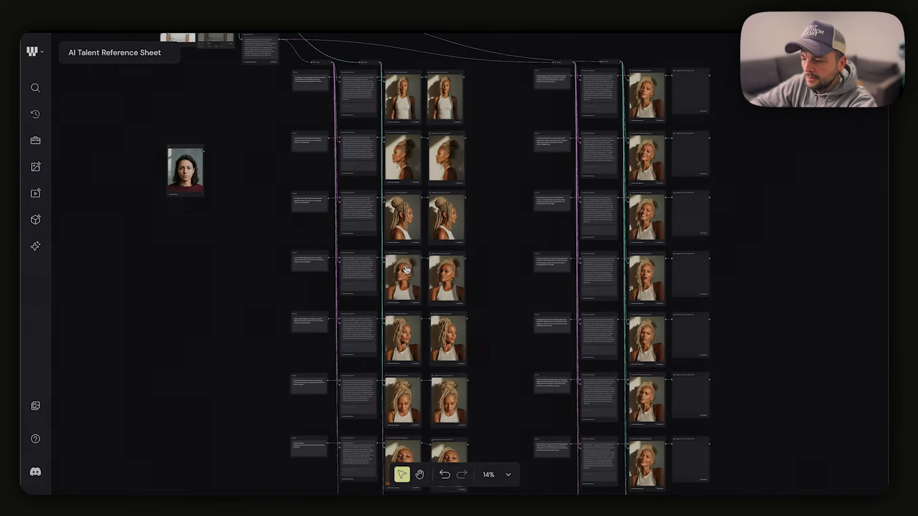
pyautogui.scroll(3, 405, 270)
pyautogui.hscroll(-2, 405, 270)
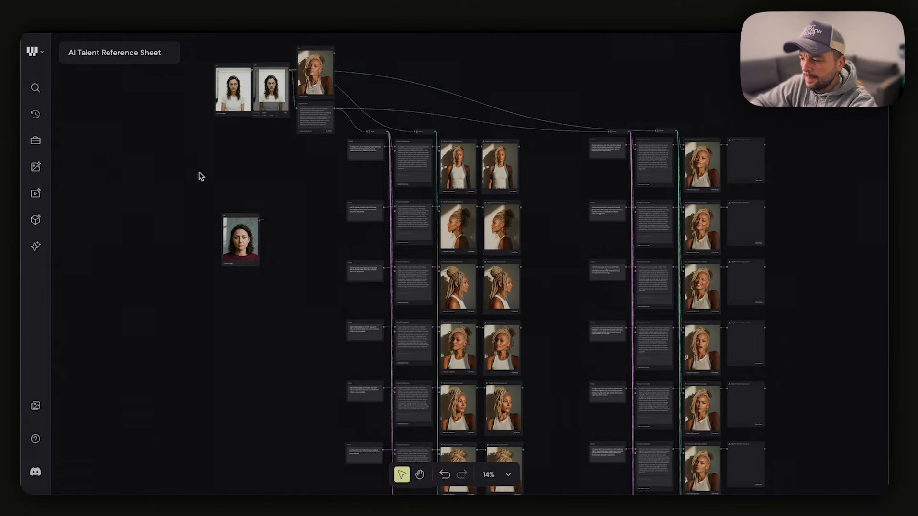
pyautogui.moveTo(233, 216); pyautogui.dragTo(82, 156)
pyautogui.scroll(-3, 207, 176)
pyautogui.hscroll(2, 206, 176)
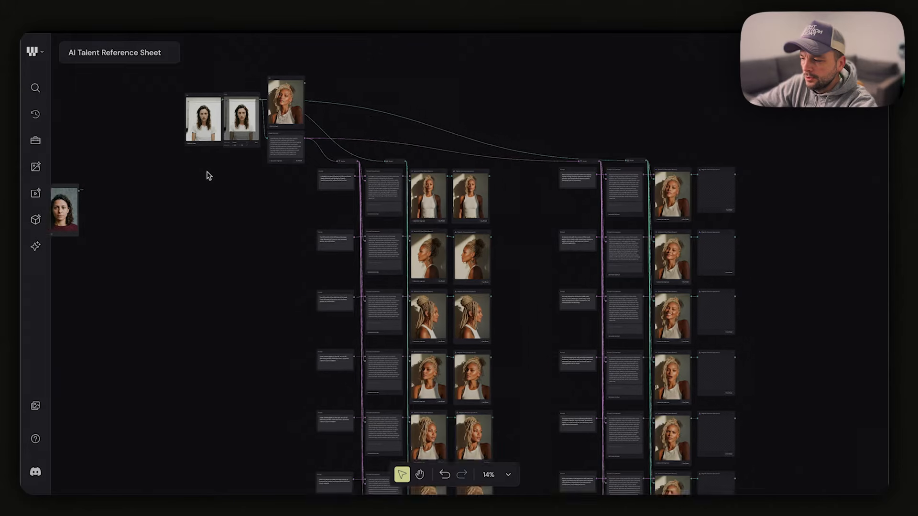
pyautogui.scroll(-4, 209, 177)
pyautogui.hscroll(-2, 209, 178)
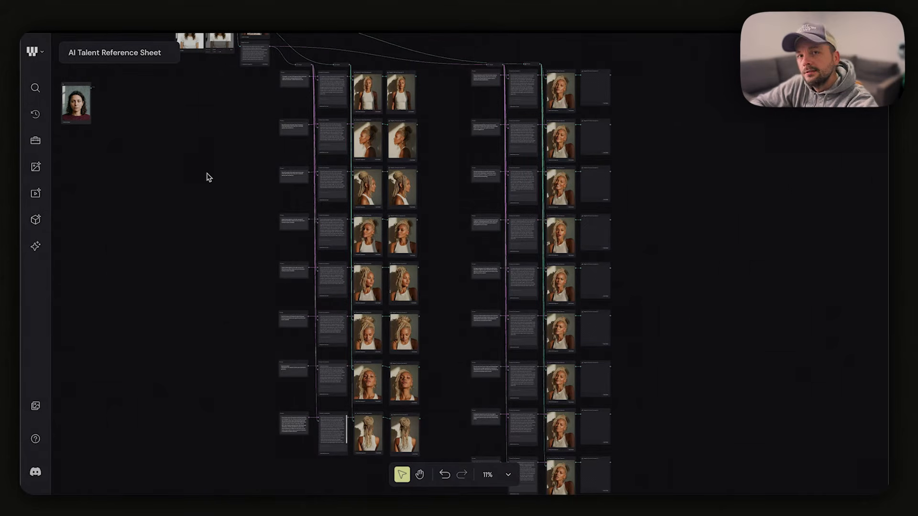
# Select all nodes of the head-angle and facial-expression groups and run them once
pyautogui.scroll(-2, 236, 213)
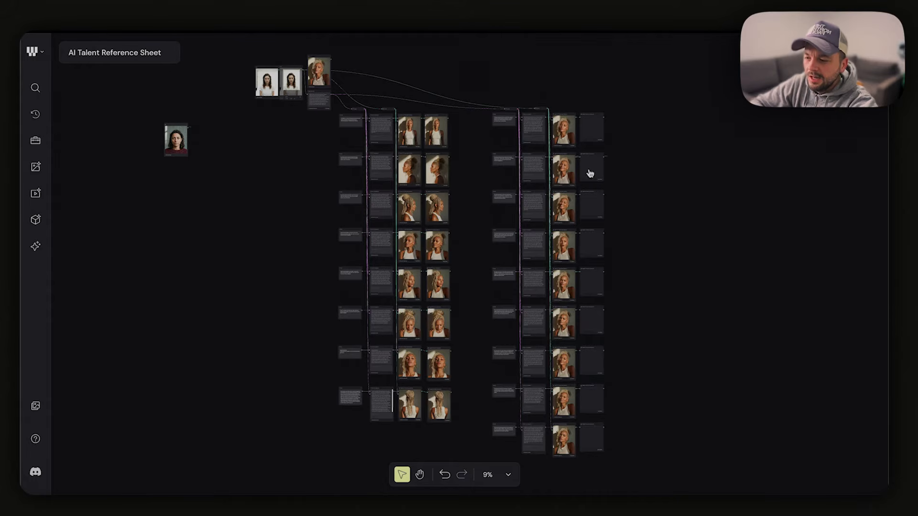
pyautogui.moveTo(668, 96); pyautogui.dragTo(321, 460)
pyautogui.click(679, 426)
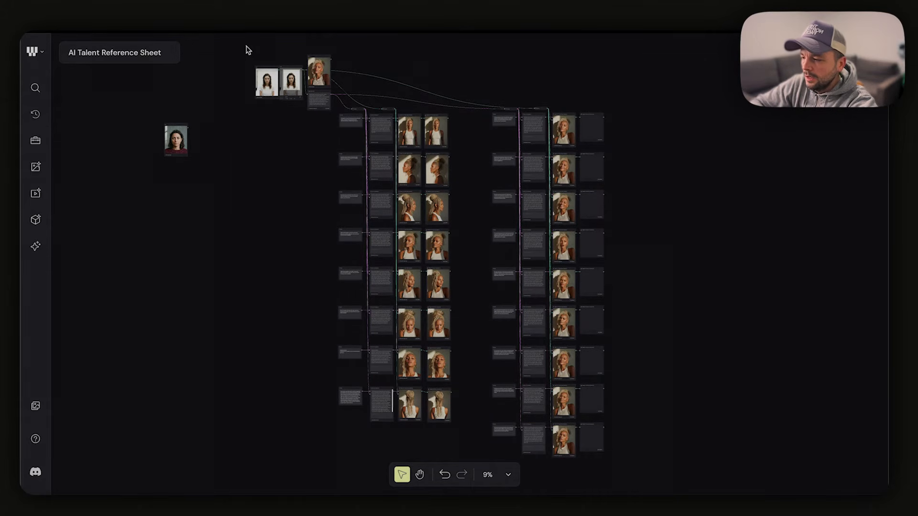
pyautogui.moveTo(294, 82); pyautogui.dragTo(631, 441)
pyautogui.scroll(1, 281, 67)
pyautogui.scroll(-1, 281, 67)
pyautogui.scroll(5, 412, 204)
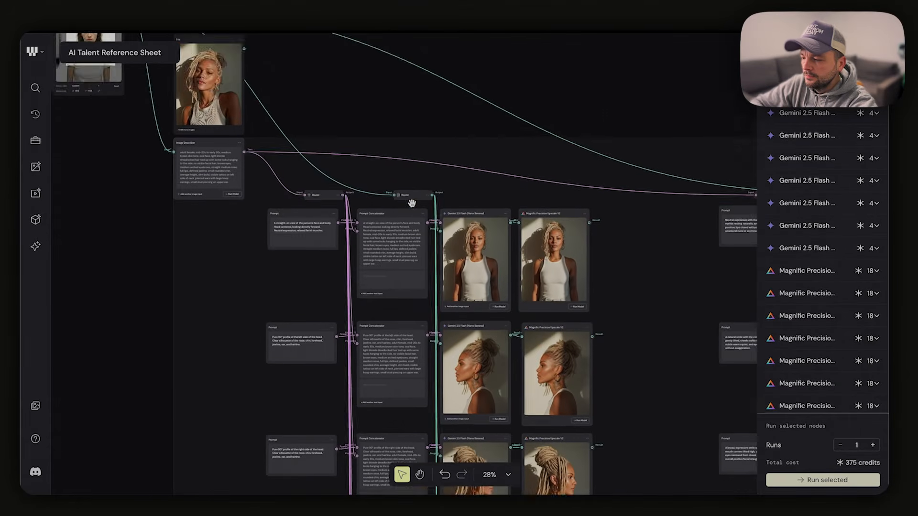
pyautogui.scroll(-2, 412, 205)
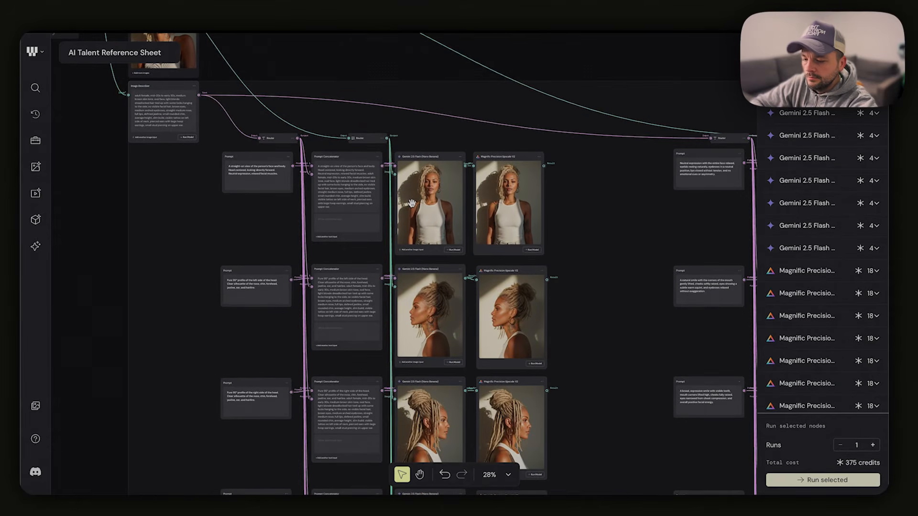
pyautogui.click(838, 485)
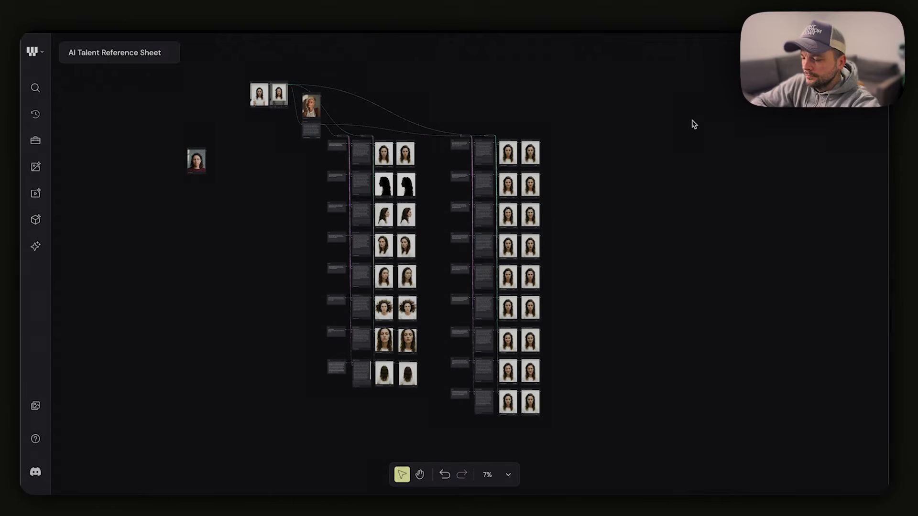
# Review the newly generated head-angle images against their prompts, from the straight-on view to the left and right profiles
pyautogui.scroll(5, 543, 139)
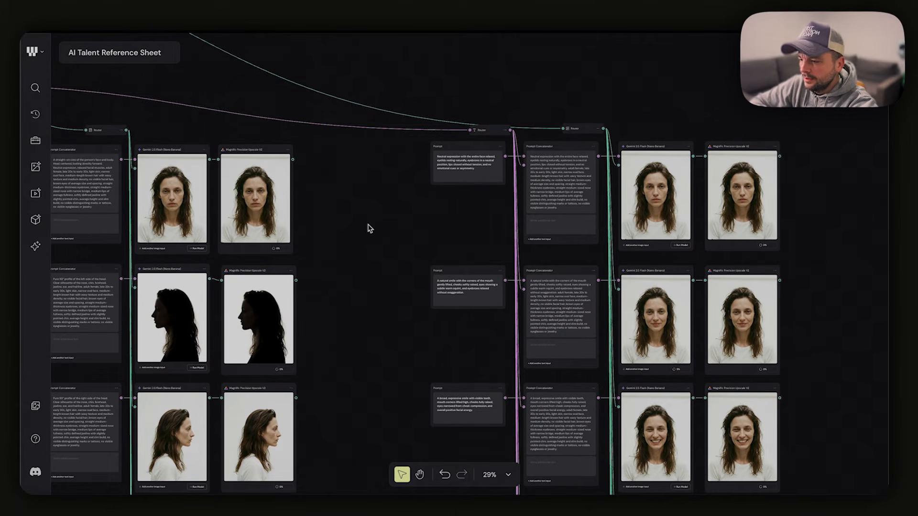
pyautogui.hscroll(-5, 367, 227)
pyautogui.scroll(-1, 334, 229)
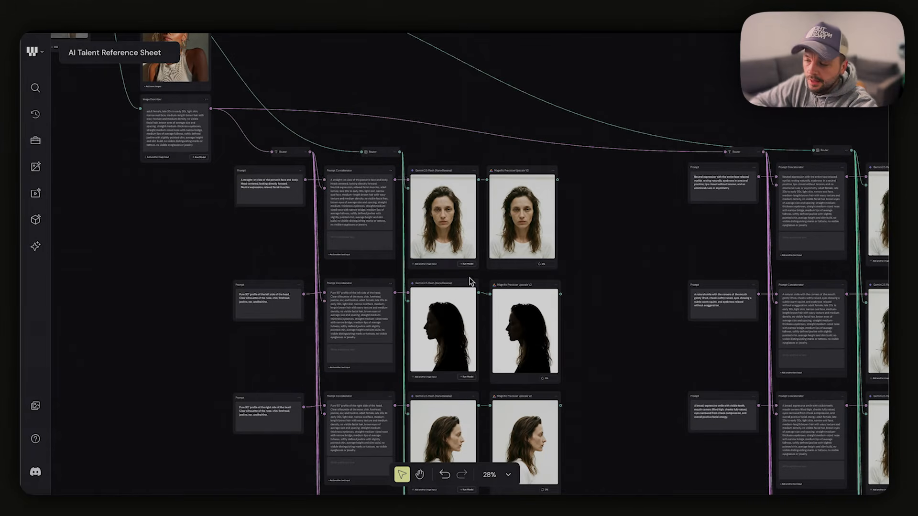
pyautogui.scroll(-5, 471, 282)
pyautogui.hscroll(3, 471, 283)
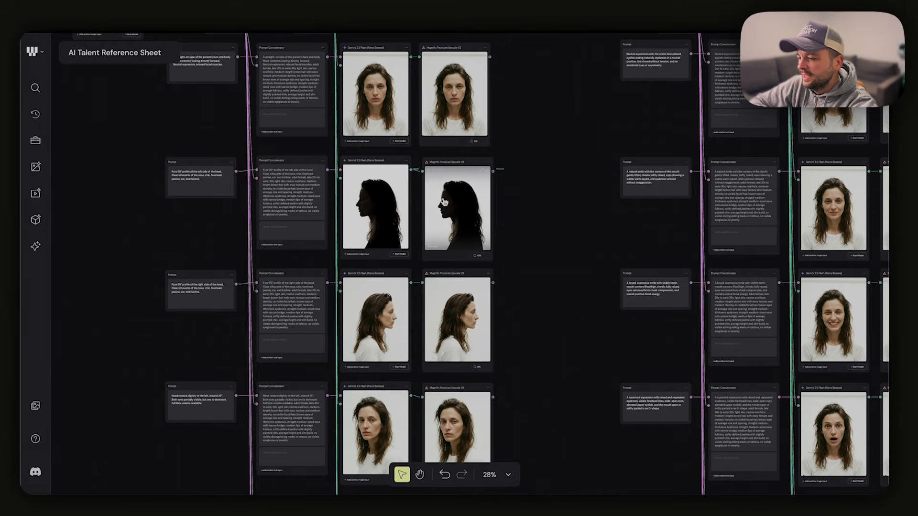
pyautogui.scroll(7, 356, 143)
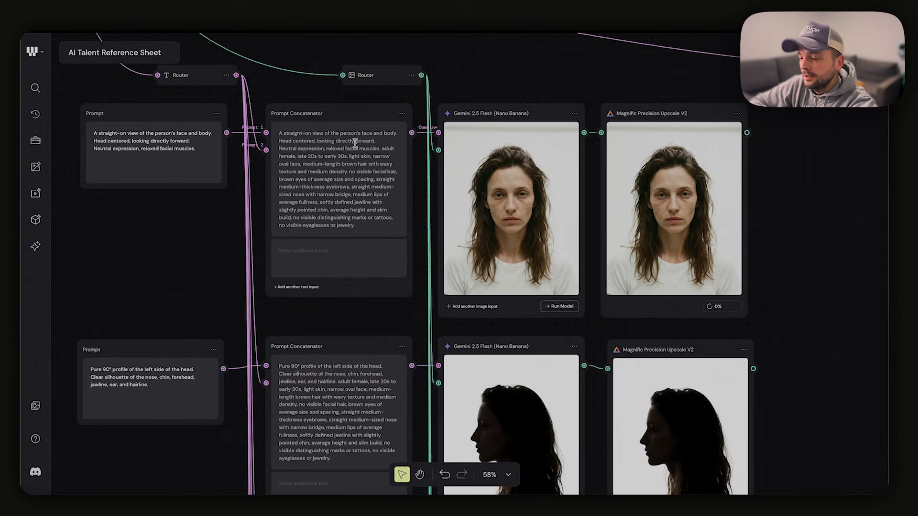
pyautogui.scroll(-1, 355, 142)
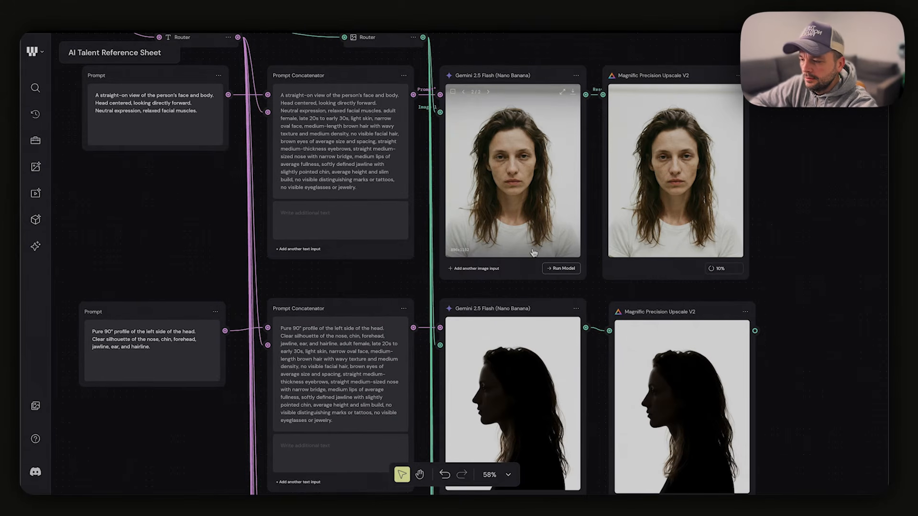
pyautogui.scroll(-6, 533, 253)
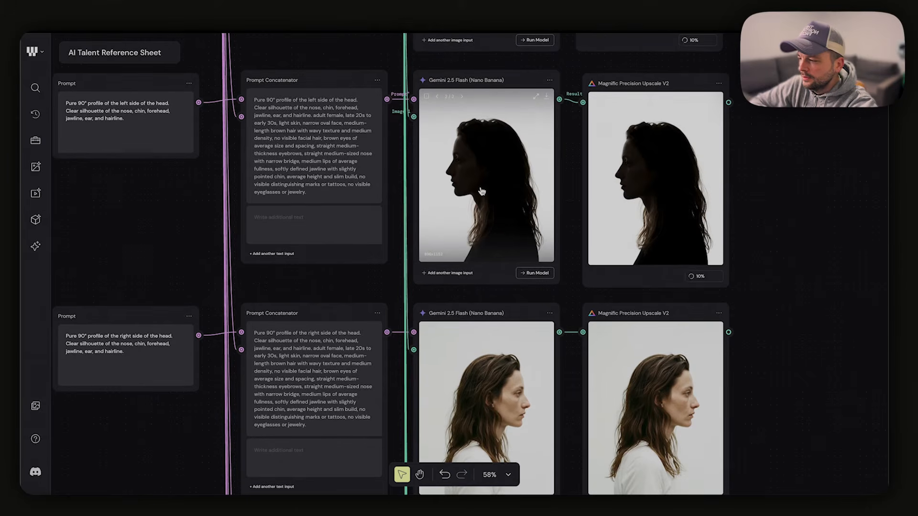
# Rerun the Gemini 2.5 Flash (Nano Banana) node for the 90° left-profile prompt
pyautogui.hscroll(2, 462, 212)
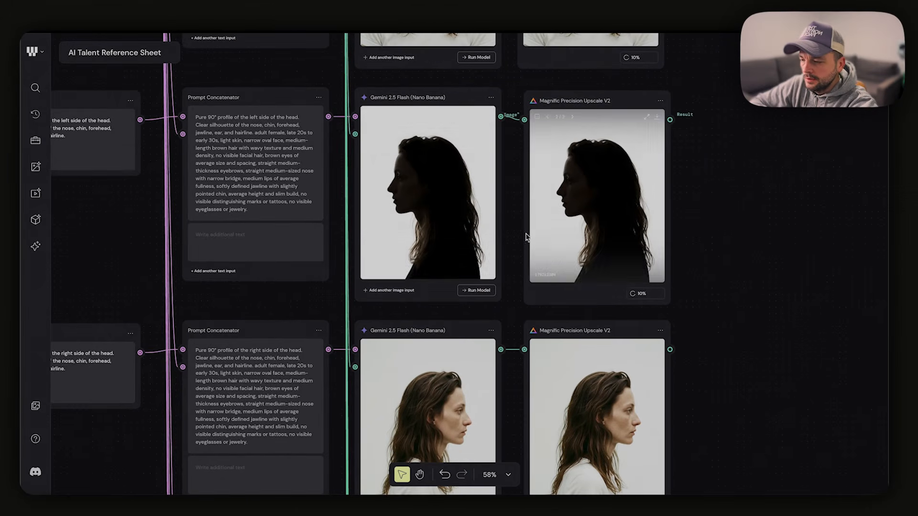
pyautogui.scroll(5, 461, 210)
pyautogui.scroll(-5, 461, 210)
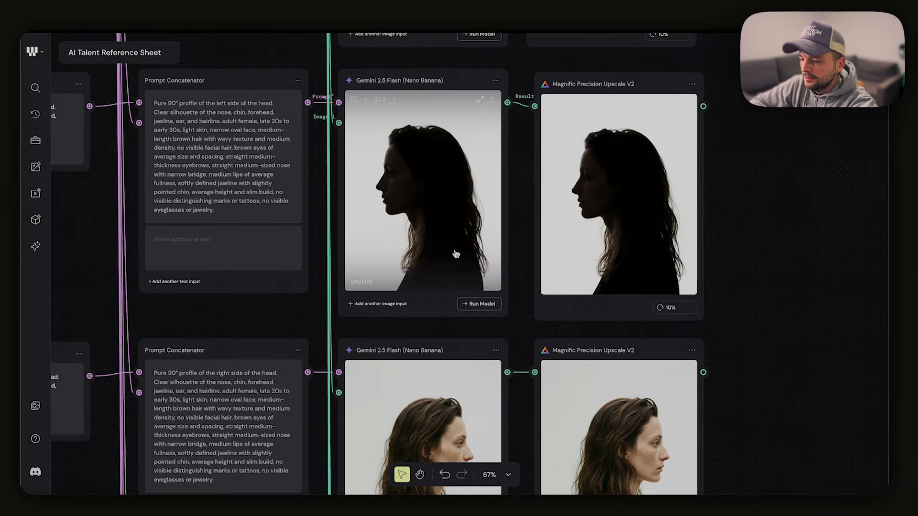
pyautogui.click(480, 305)
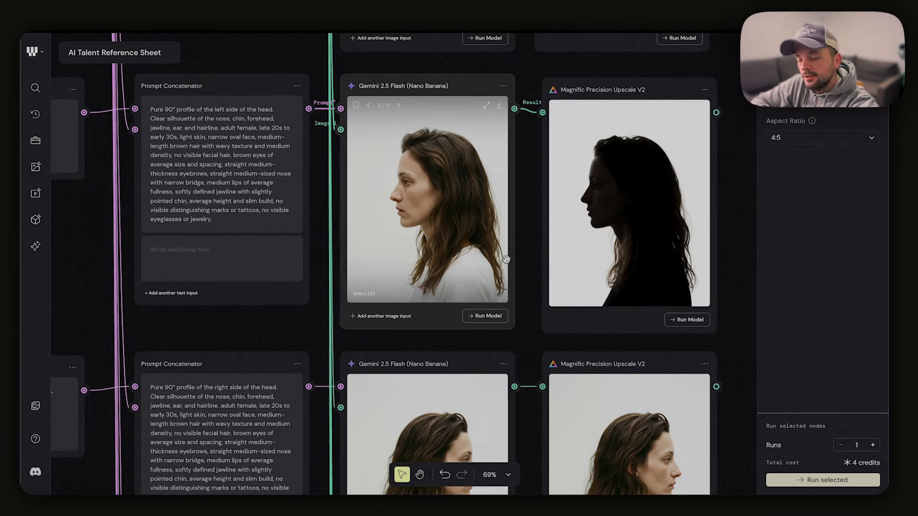
# Rerun the Magnific Precision Upscale V2 node on the regenerated left-profile image
pyautogui.hscroll(3, 601, 272)
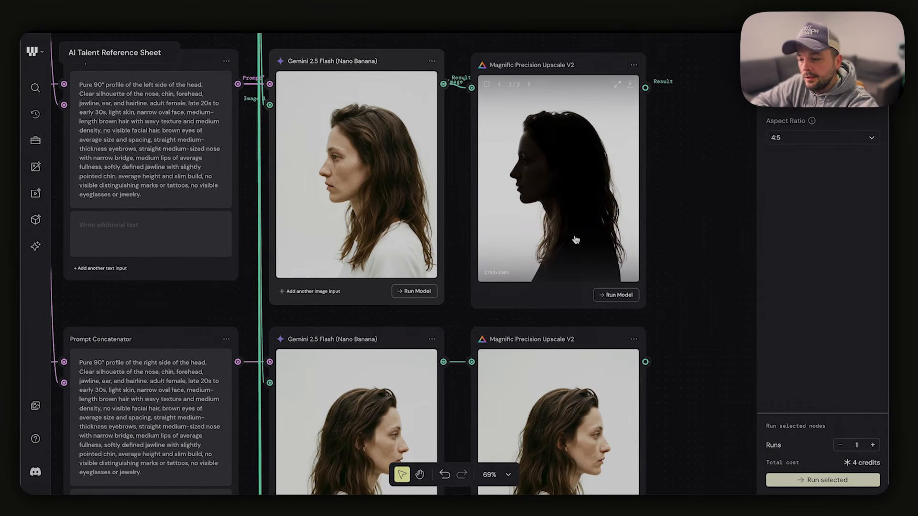
pyautogui.scroll(-8, 576, 240)
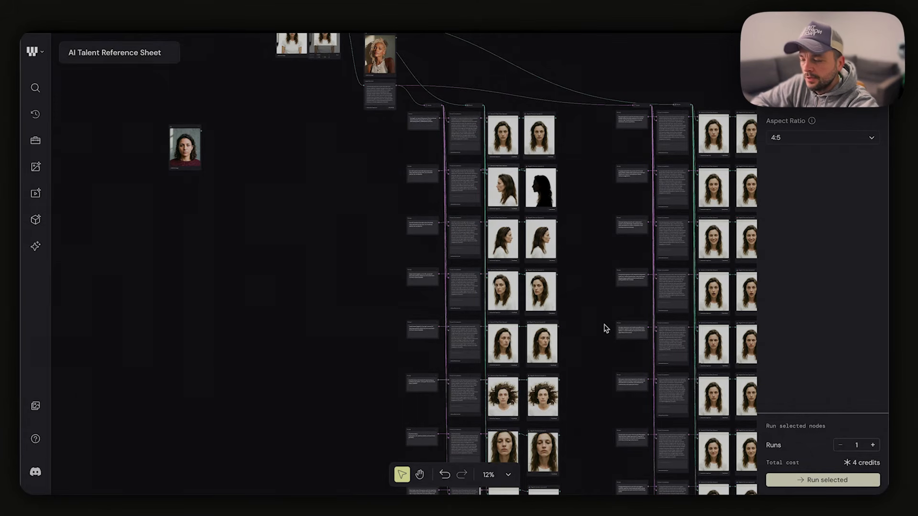
pyautogui.scroll(10, 519, 174)
pyautogui.hscroll(3, 573, 244)
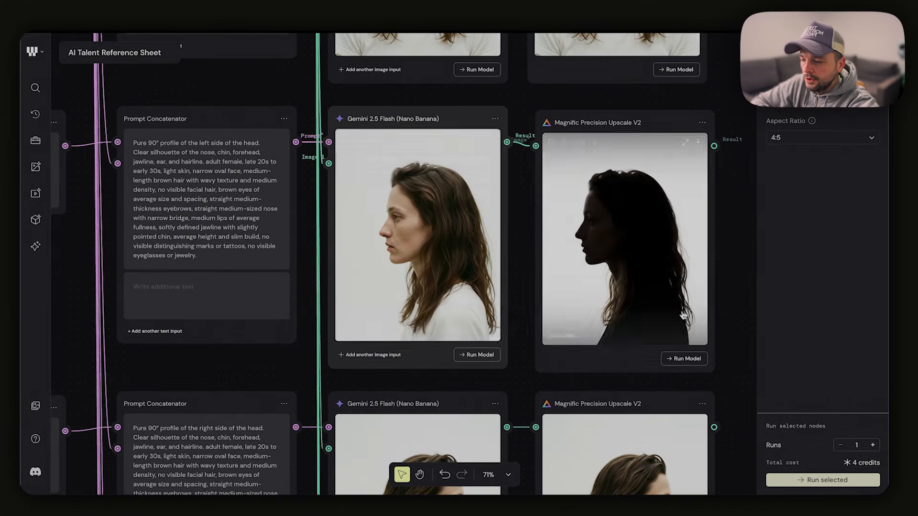
pyautogui.click(689, 360)
# Examine the remaining head-angle results, including the 45° rotation and the views from above, below and behind
pyautogui.scroll(-4, 679, 416)
pyautogui.hscroll(1, 679, 416)
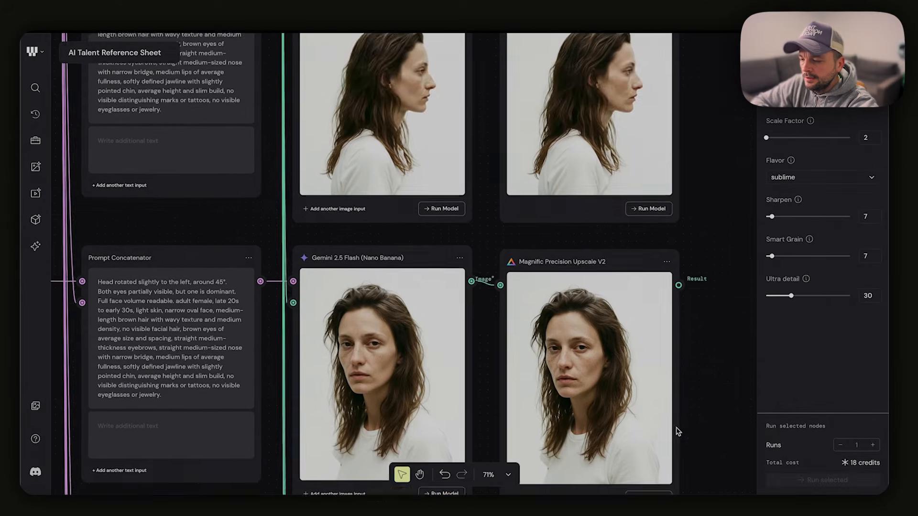
pyautogui.scroll(-8, 678, 432)
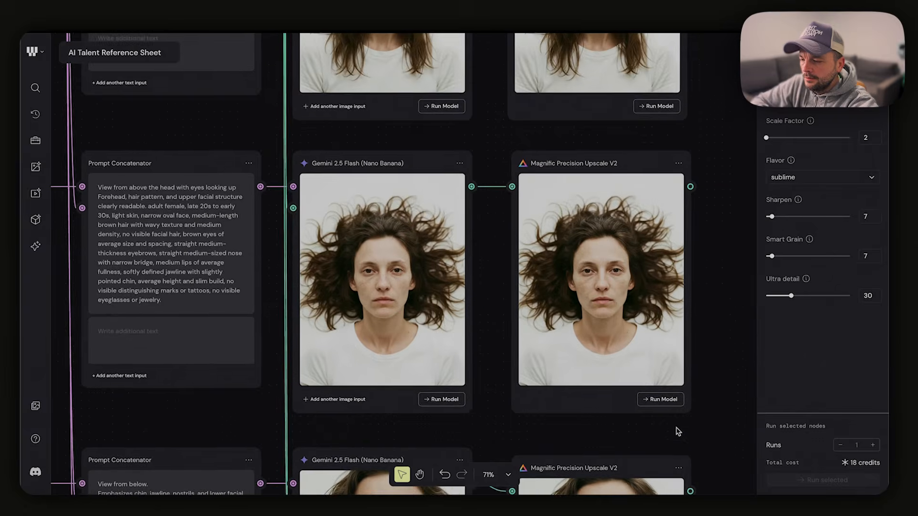
pyautogui.scroll(-2, 679, 431)
pyautogui.hscroll(1, 678, 432)
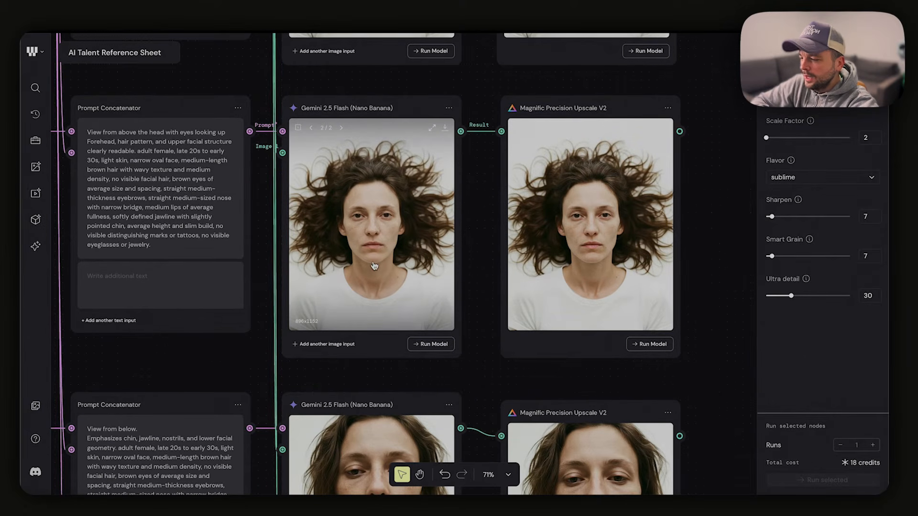
pyautogui.scroll(2, 374, 266)
pyautogui.hscroll(-3, 374, 266)
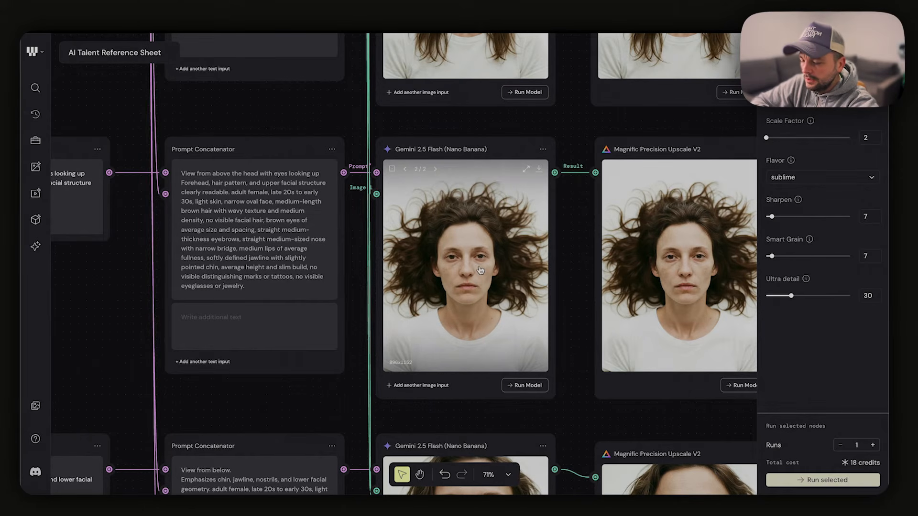
pyautogui.scroll(-5, 481, 270)
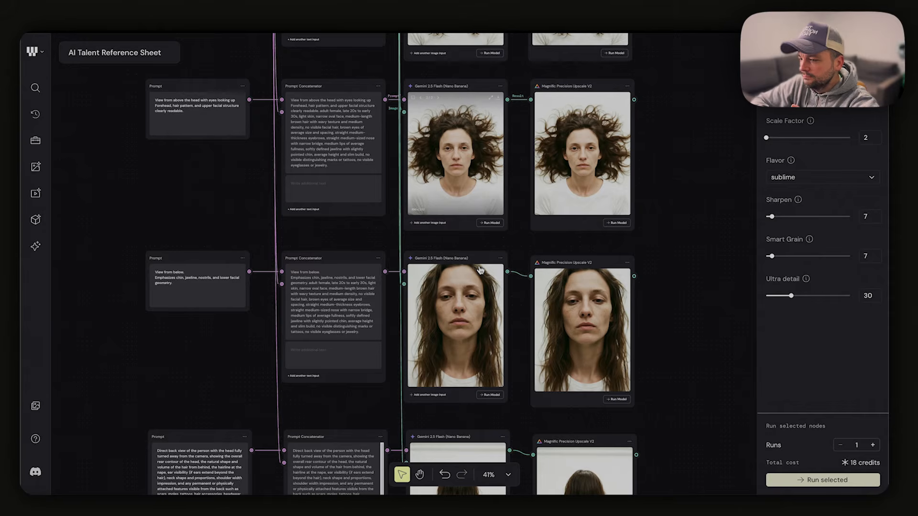
pyautogui.scroll(-1, 480, 270)
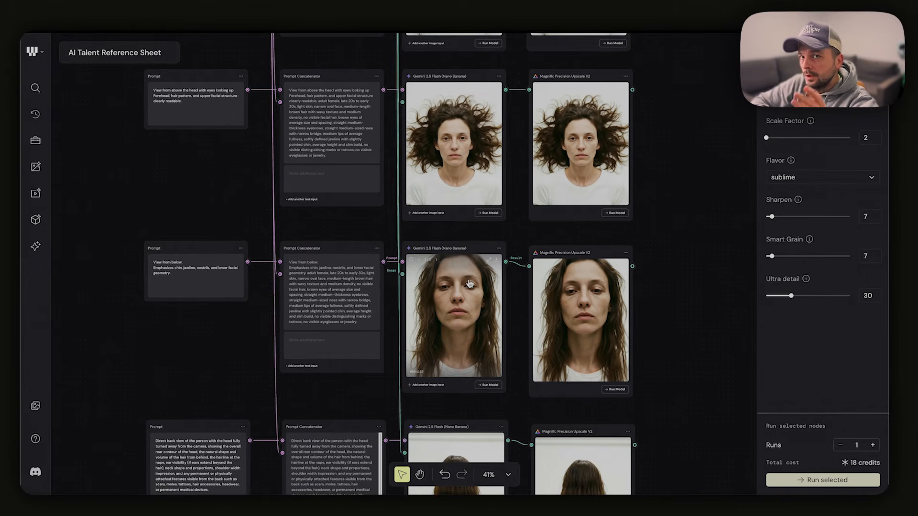
pyautogui.scroll(-3, 480, 369)
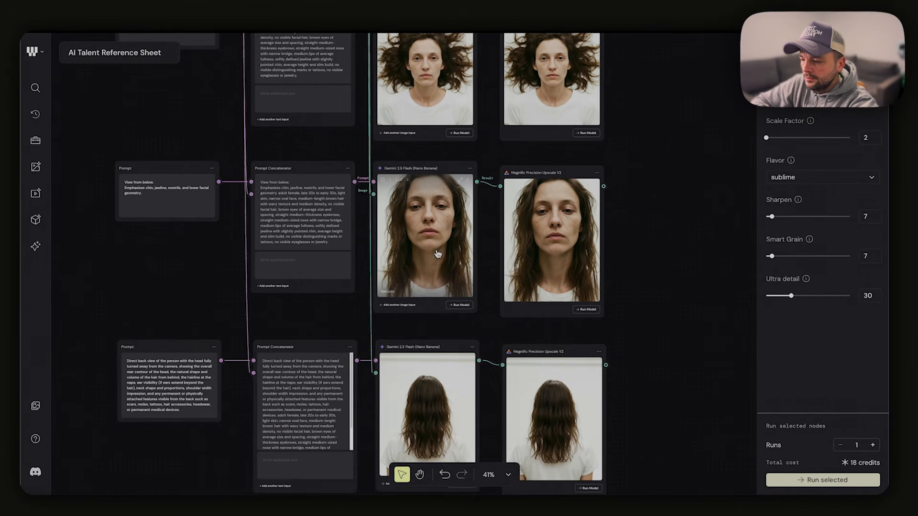
pyautogui.scroll(-1, 431, 315)
pyautogui.scroll(5, 435, 330)
pyautogui.scroll(1, 434, 330)
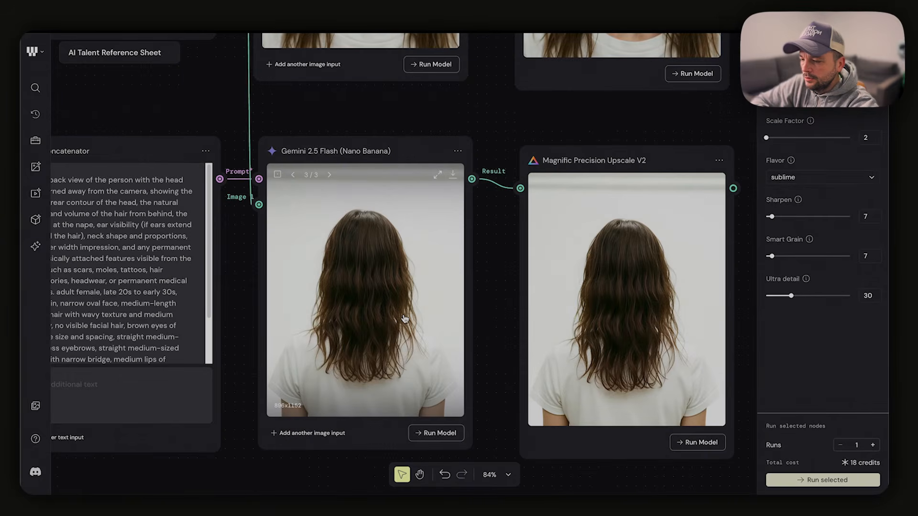
# Check the facial-expression results for the neutral, natural smile, broad smile and angry prompts
pyautogui.scroll(-8, 405, 319)
pyautogui.hscroll(9, 404, 319)
pyautogui.scroll(10, 404, 320)
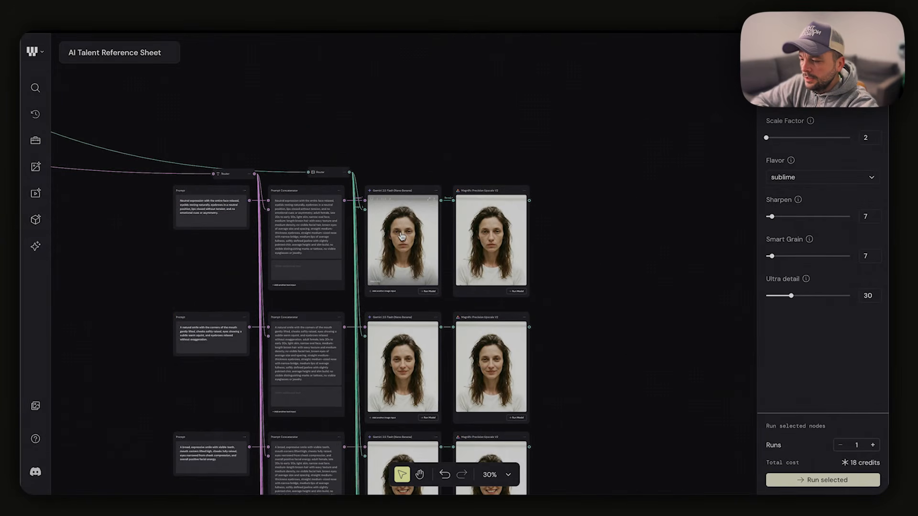
pyautogui.scroll(10, 385, 238)
pyautogui.scroll(-12, 381, 237)
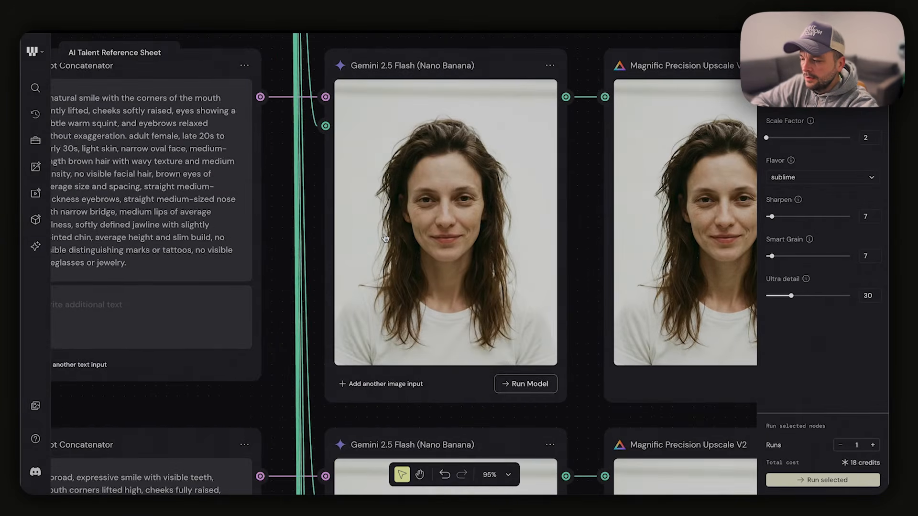
pyautogui.scroll(-13, 473, 279)
pyautogui.hscroll(-1, 469, 277)
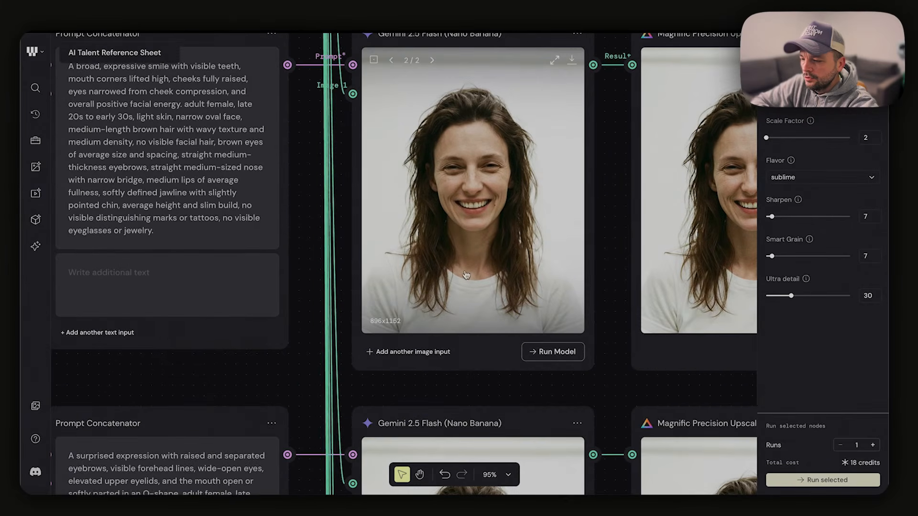
pyautogui.scroll(-7, 466, 275)
pyautogui.hscroll(-1, 479, 270)
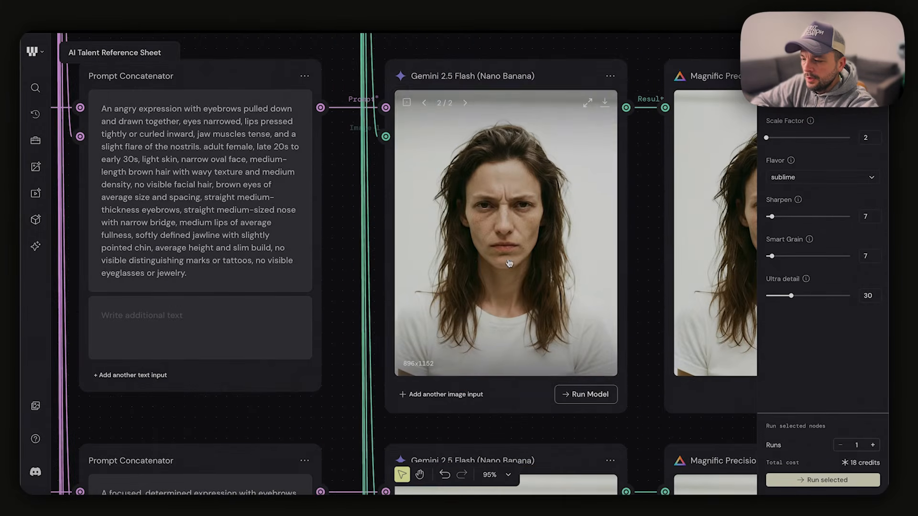
pyautogui.hscroll(-8, 509, 263)
pyautogui.hscroll(9, 509, 263)
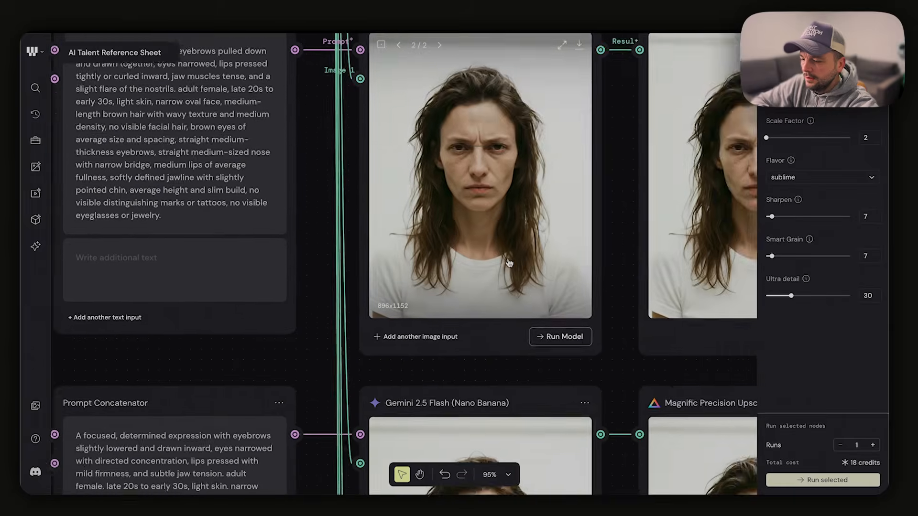
# Check the later facial-expression results, comparing the disgusted and fearful portraits with their prompts
pyautogui.scroll(-7, 510, 263)
pyautogui.scroll(-3, 509, 263)
pyautogui.scroll(-10, 509, 263)
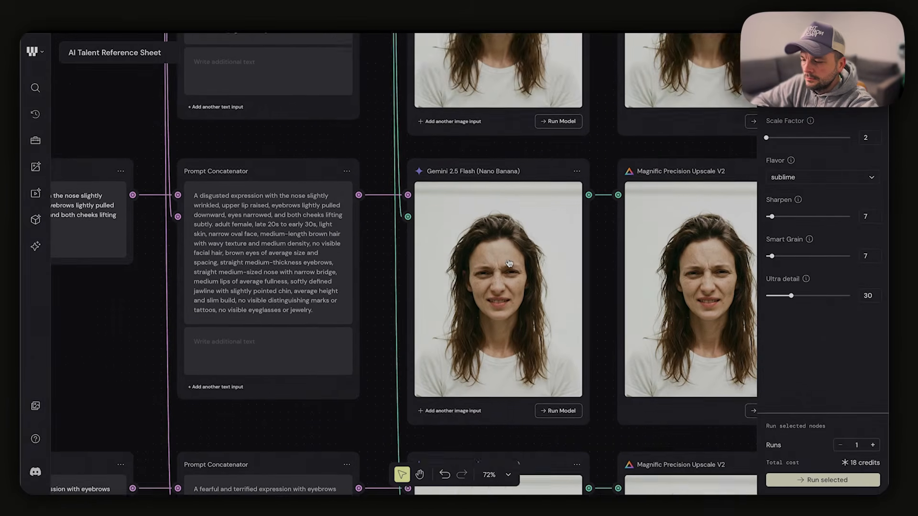
pyautogui.hscroll(-4, 509, 263)
pyautogui.scroll(-6, 509, 263)
pyautogui.hscroll(3, 509, 263)
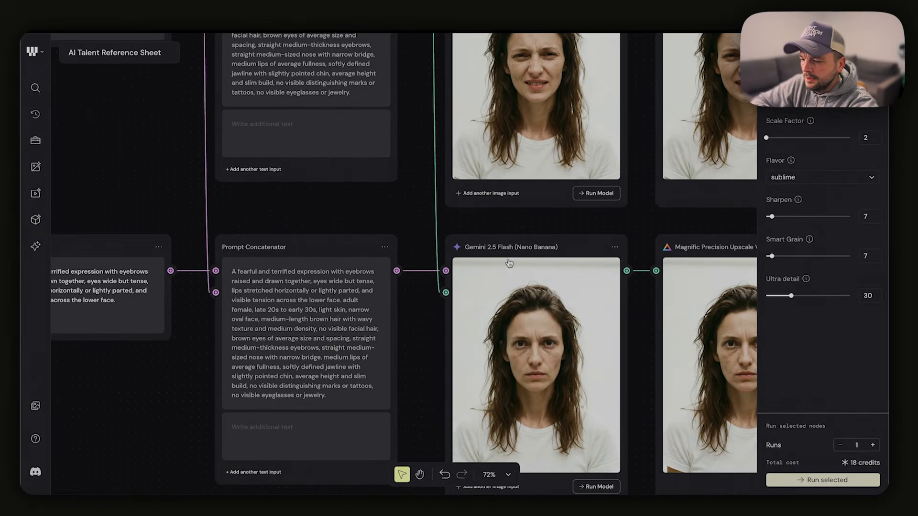
pyautogui.hscroll(-2, 509, 263)
pyautogui.scroll(-6, 510, 263)
pyautogui.hscroll(4, 509, 263)
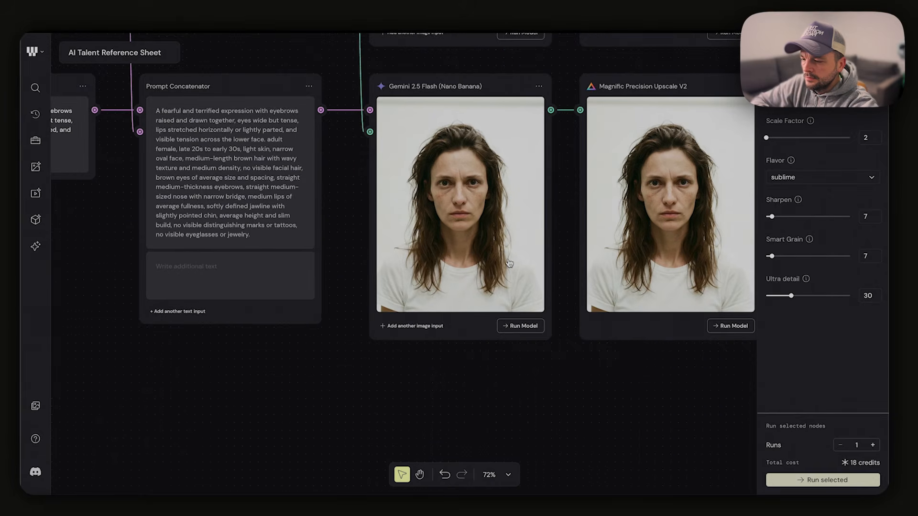
pyautogui.scroll(-5, 509, 263)
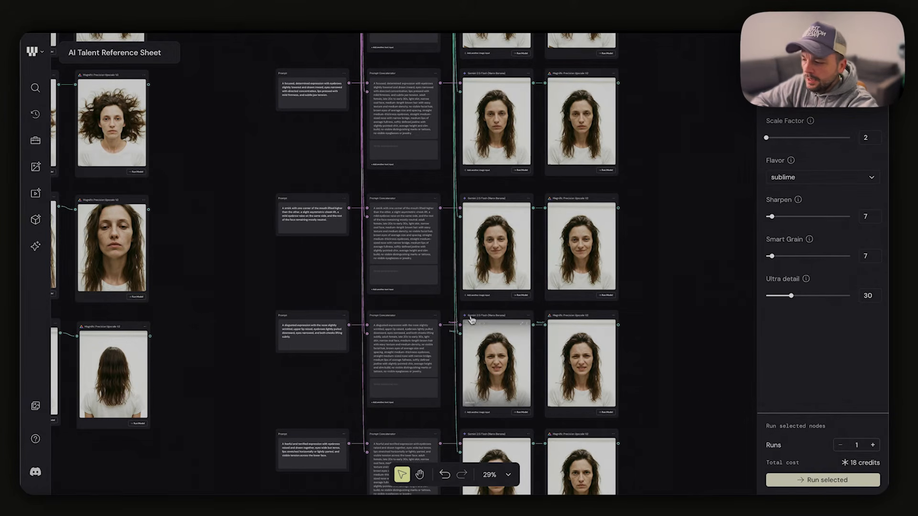
pyautogui.scroll(4, 472, 320)
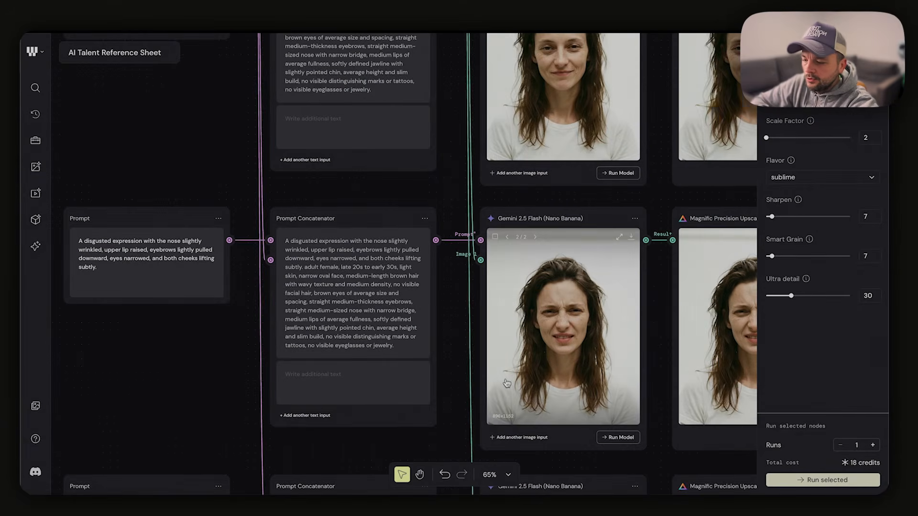
# Examine the disgusted-expression result and the additional text field of its Prompt Concatenator
pyautogui.scroll(-3, 507, 384)
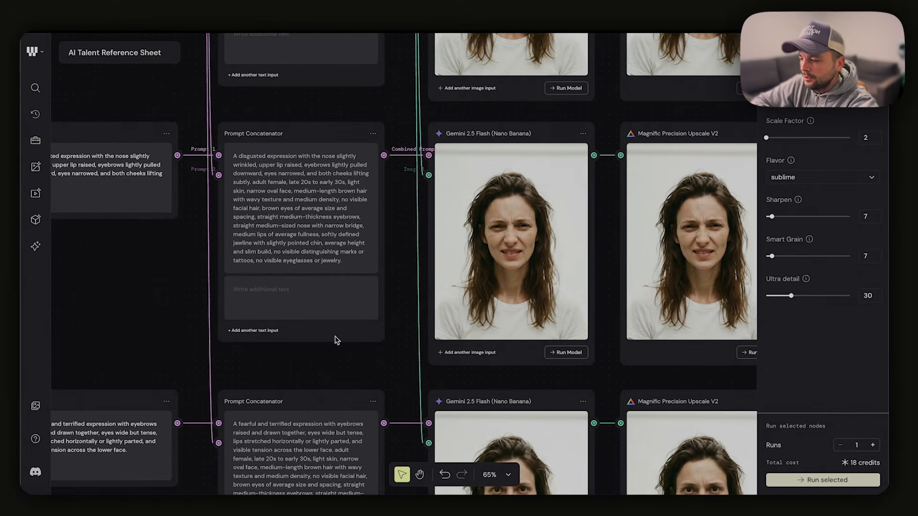
pyautogui.click(273, 289)
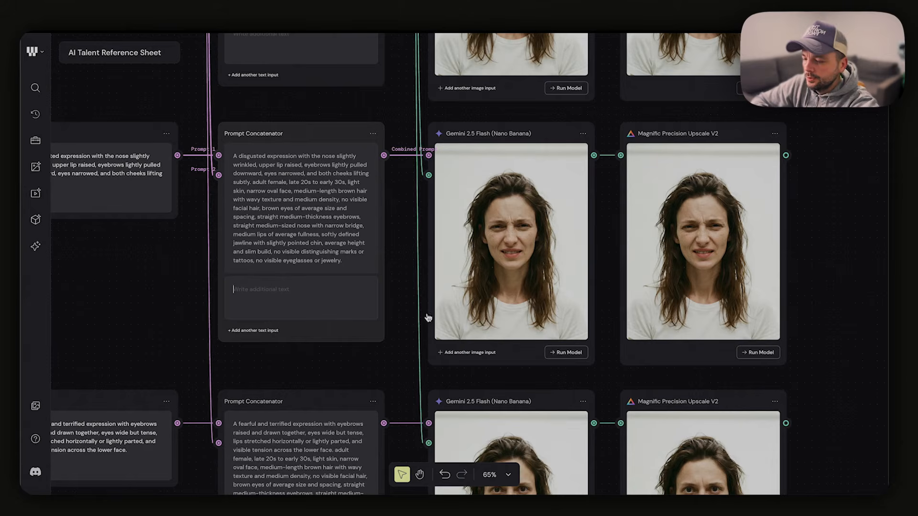
pyautogui.scroll(-10, 428, 318)
pyautogui.scroll(10, 325, 279)
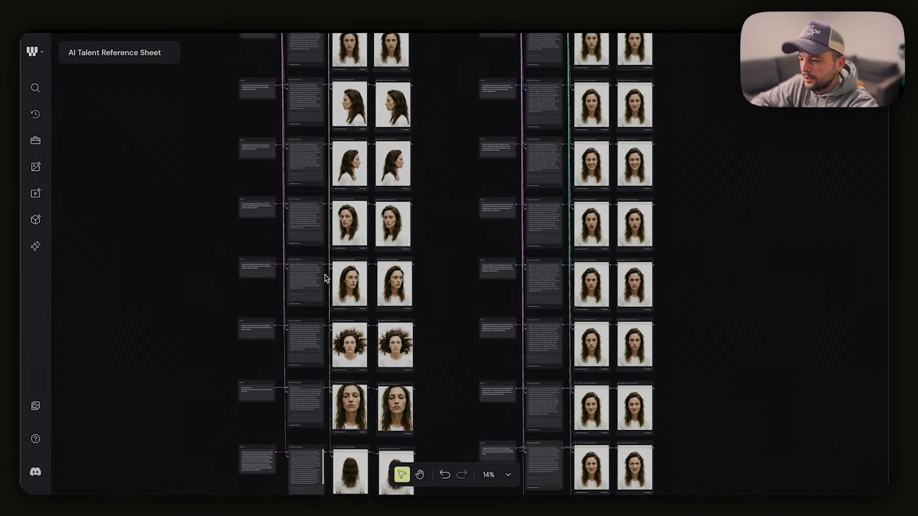
# Connect the File node with the curly-haired woman in the burgundy sweater to the Image Describer and run the describer
pyautogui.hscroll(-5, 325, 279)
pyautogui.moveTo(150, 220); pyautogui.dragTo(271, 142)
pyautogui.scroll(10, 284, 200)
pyautogui.scroll(-4, 319, 299)
pyautogui.hscroll(2, 319, 299)
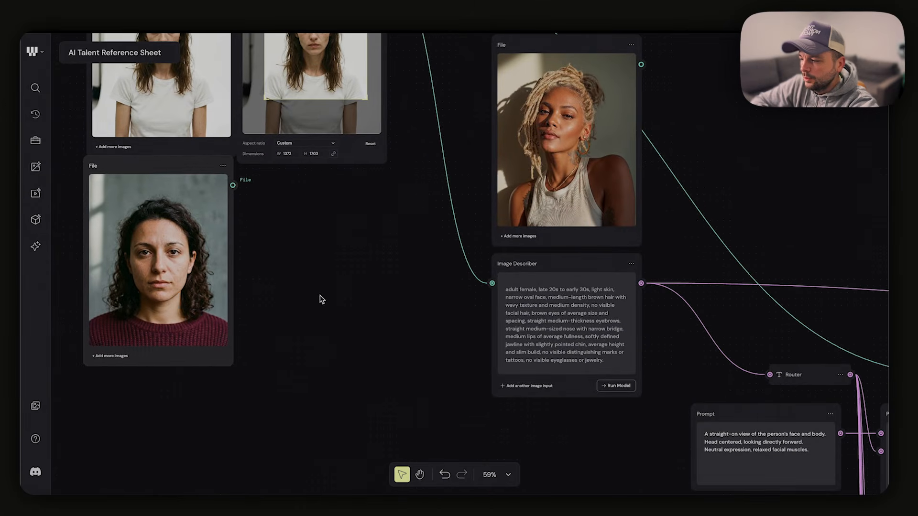
pyautogui.scroll(-2, 199, 231)
pyautogui.hscroll(2, 199, 231)
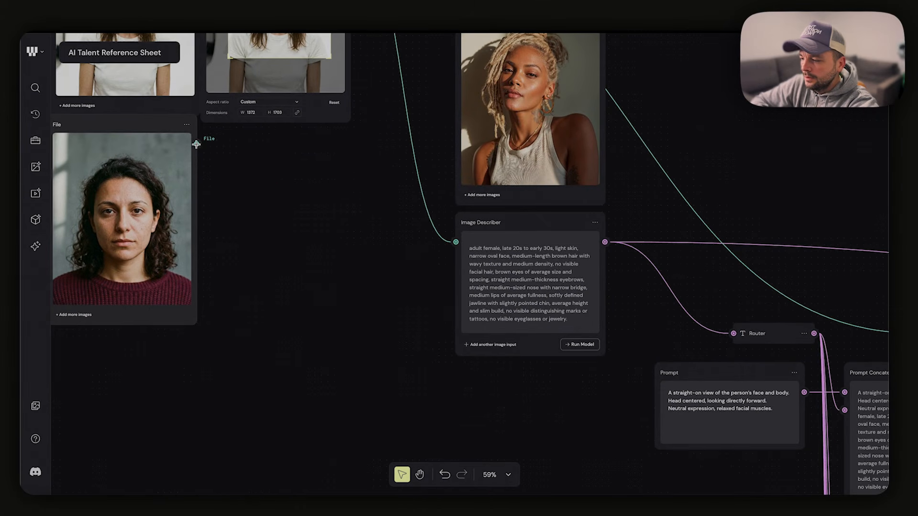
pyautogui.moveTo(196, 144); pyautogui.dragTo(456, 242)
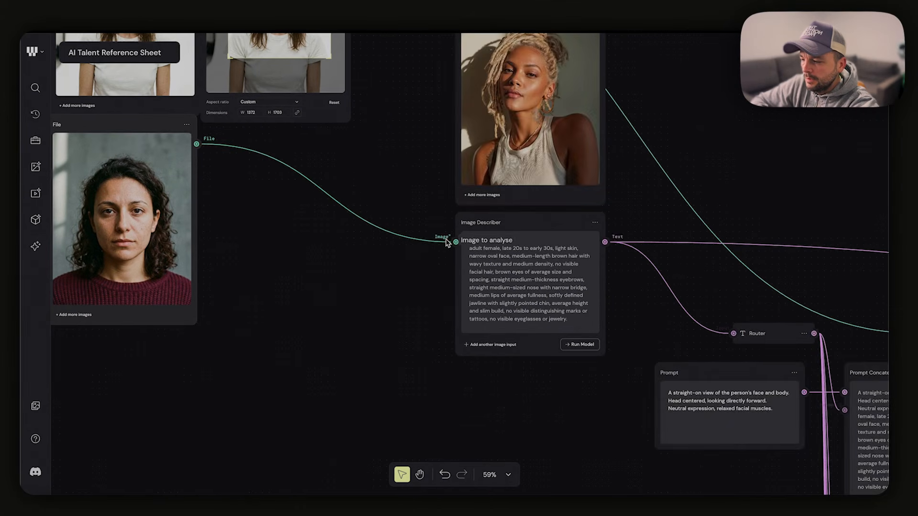
pyautogui.click(583, 344)
# Connect the burgundy-sweater portrait to the image Routers of both the head-angle and the facial-expression groups
pyautogui.scroll(-8, 587, 390)
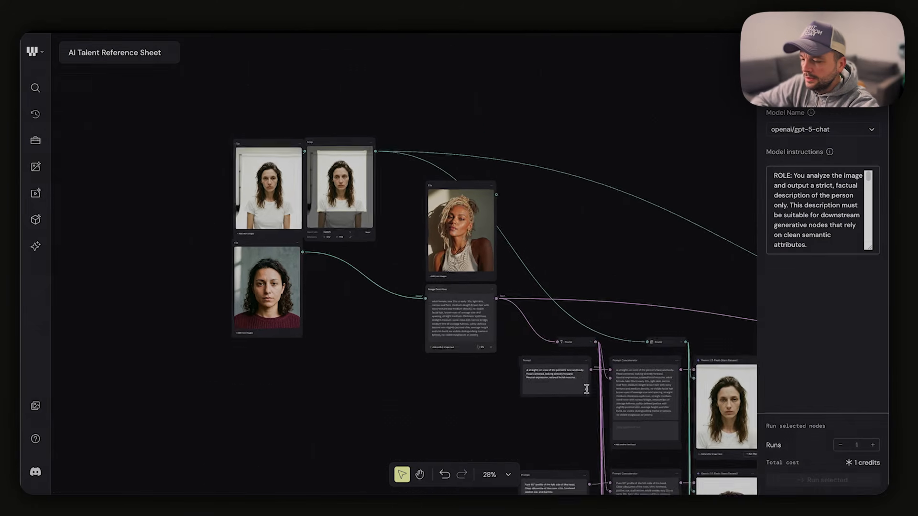
pyautogui.hscroll(3, 586, 390)
pyautogui.hscroll(2, 302, 280)
pyautogui.scroll(-5, 302, 281)
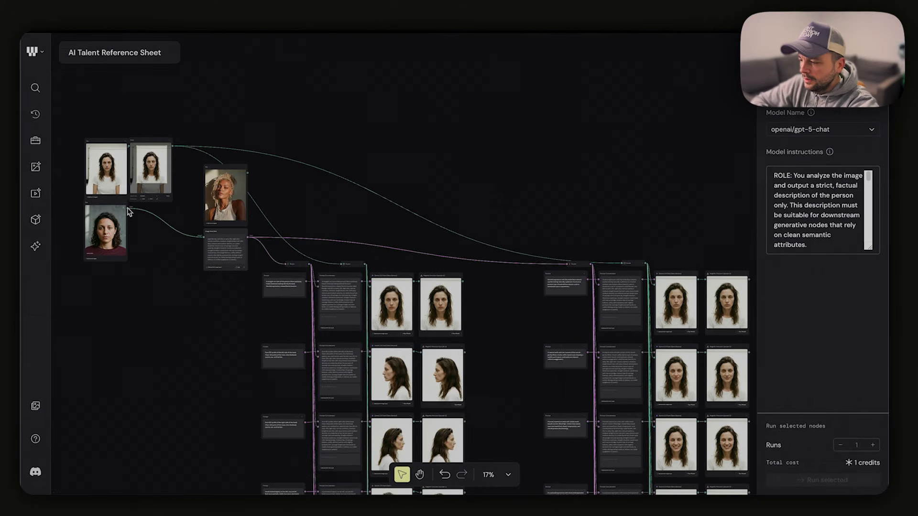
pyautogui.moveTo(128, 210); pyautogui.dragTo(218, 230)
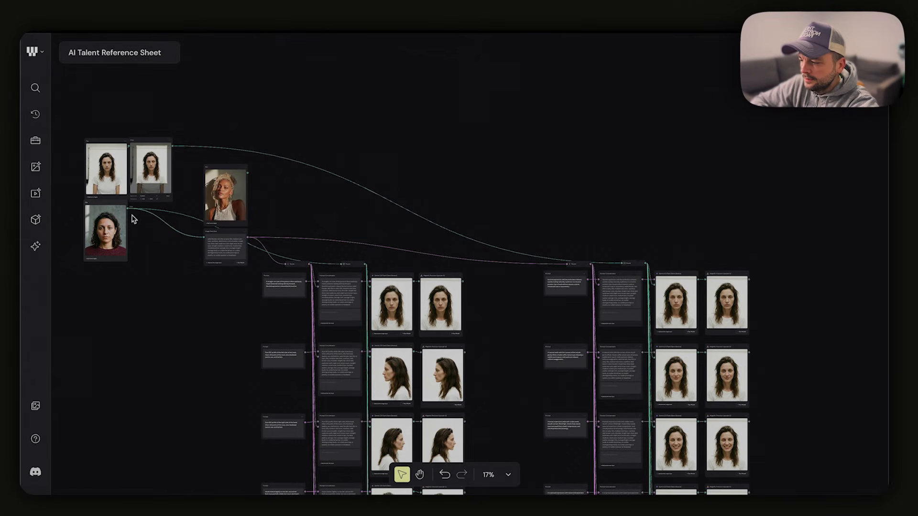
pyautogui.moveTo(127, 209); pyautogui.dragTo(621, 266)
# Read the Image Describer's new description of the curly-haired woman in the enlarged view
pyautogui.scroll(-2, 461, 330)
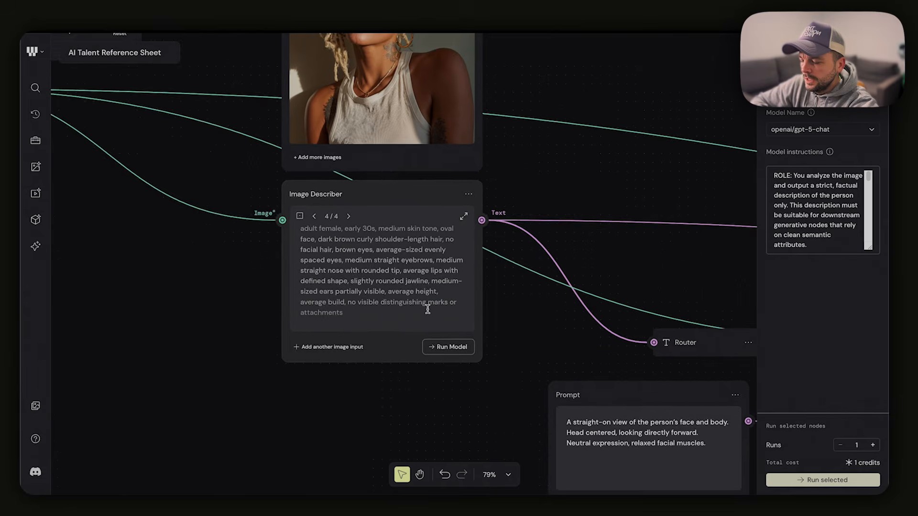
pyautogui.hscroll(-3, 428, 309)
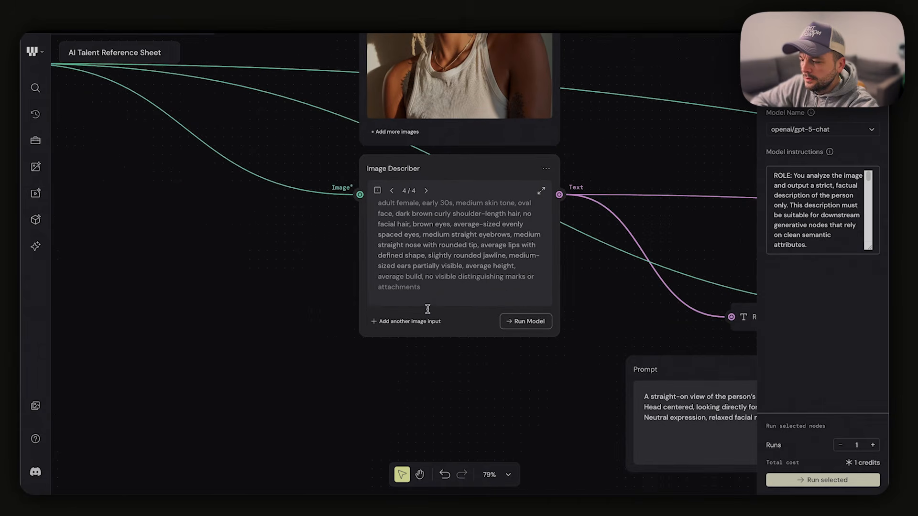
pyautogui.click(540, 191)
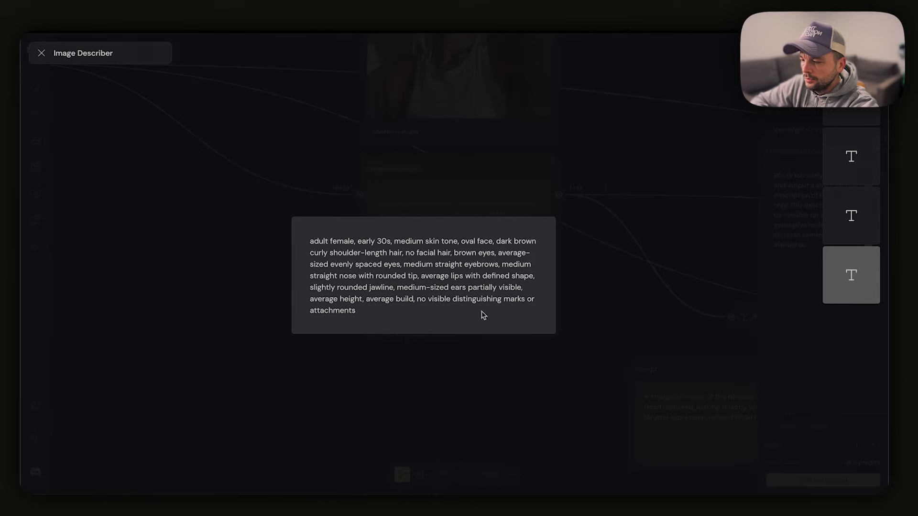
pyautogui.click(41, 52)
# Run all Gemini 2.5 Flash nodes of the head-angle group and of the facial-expression group
pyautogui.scroll(-10, 153, 131)
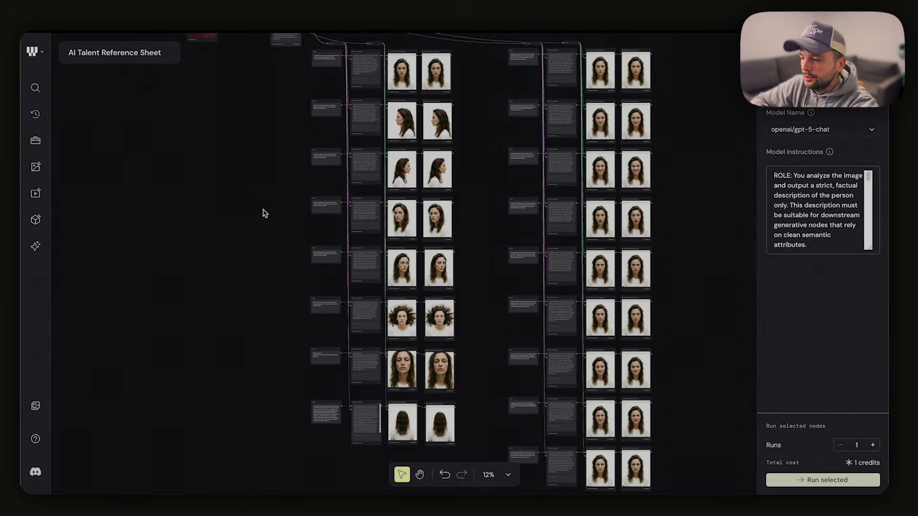
pyautogui.scroll(-3, 290, 231)
pyautogui.hscroll(-3, 290, 231)
pyautogui.hscroll(1, 290, 231)
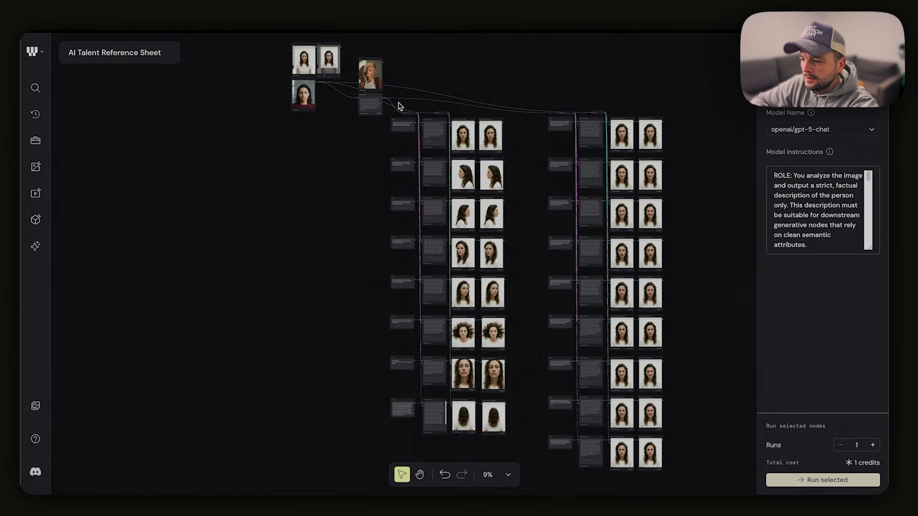
pyautogui.moveTo(399, 106); pyautogui.dragTo(476, 445)
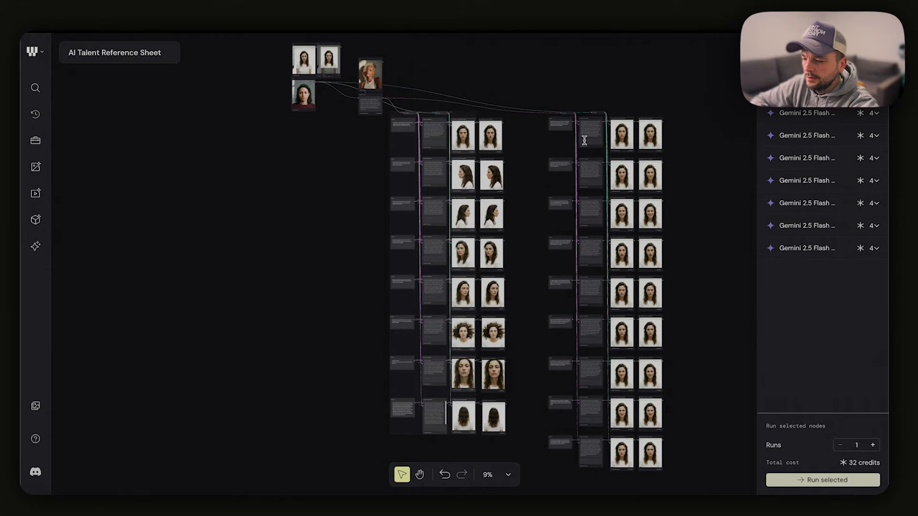
pyautogui.click(801, 481)
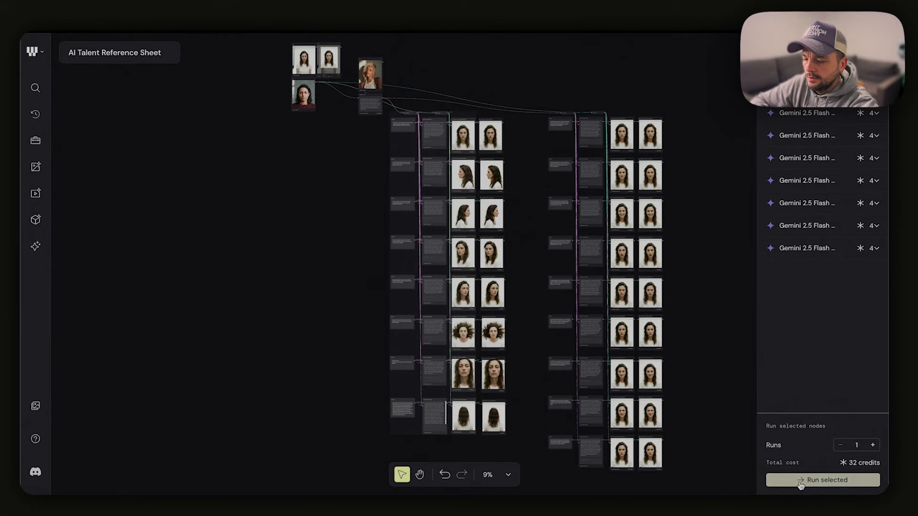
pyautogui.moveTo(538, 74); pyautogui.dragTo(627, 486)
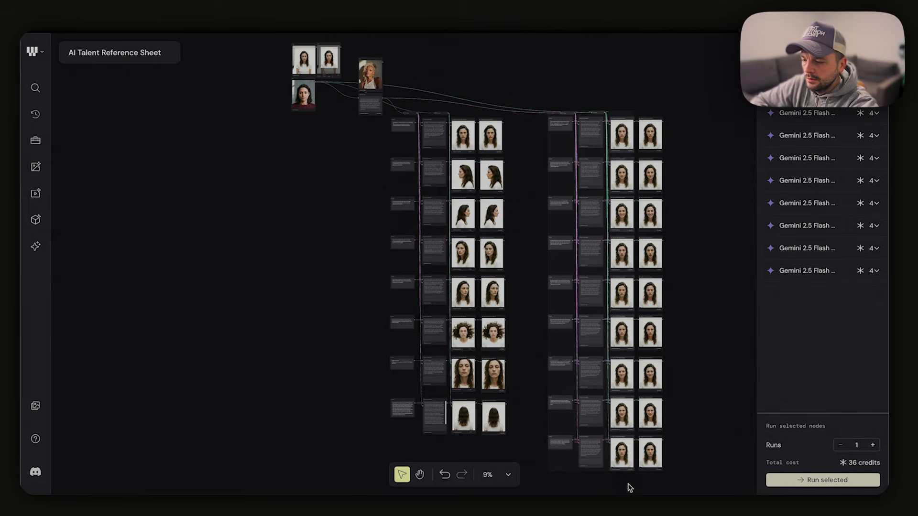
pyautogui.click(800, 480)
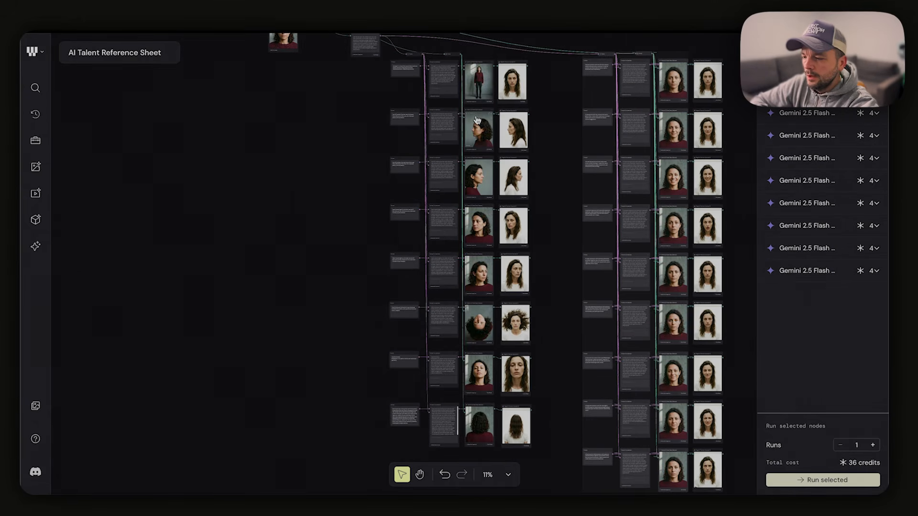
# Inspect the straight-on result of the head-angle group and rerun its Gemini 2.5 Flash node
pyautogui.scroll(10, 478, 119)
pyautogui.scroll(3, 477, 121)
pyautogui.scroll(3, 478, 120)
pyautogui.scroll(6, 388, 176)
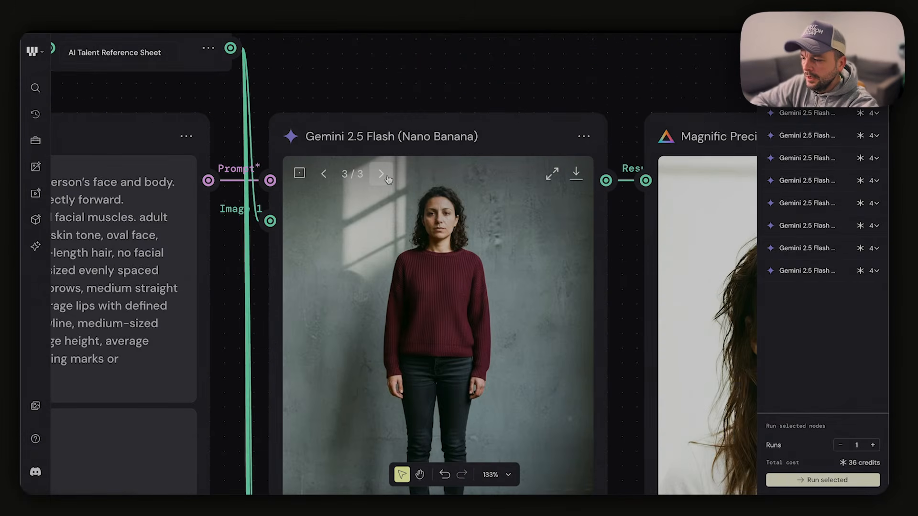
pyautogui.scroll(-5, 388, 177)
pyautogui.scroll(-1, 389, 180)
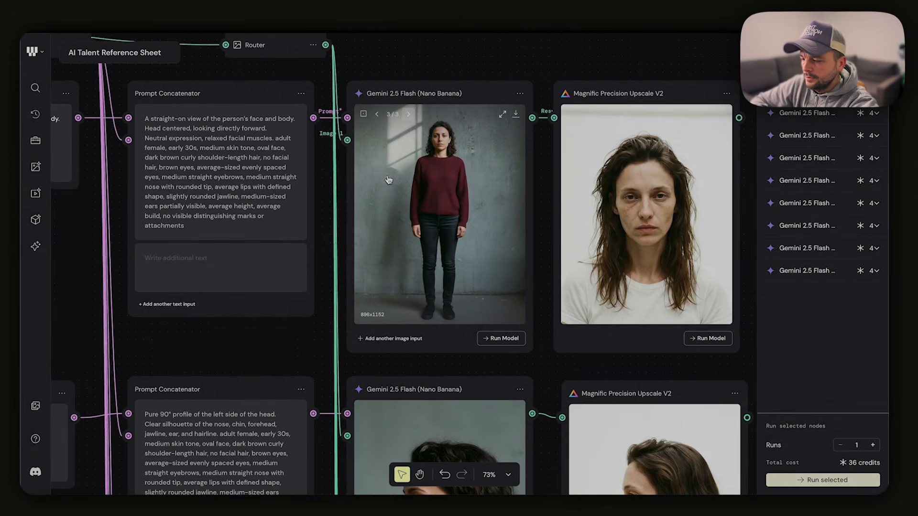
pyautogui.click(504, 339)
# Review the following head-angle results and rerun the Gemini 2.5 Flash node for the view from above
pyautogui.scroll(-4, 528, 349)
pyautogui.scroll(-8, 528, 349)
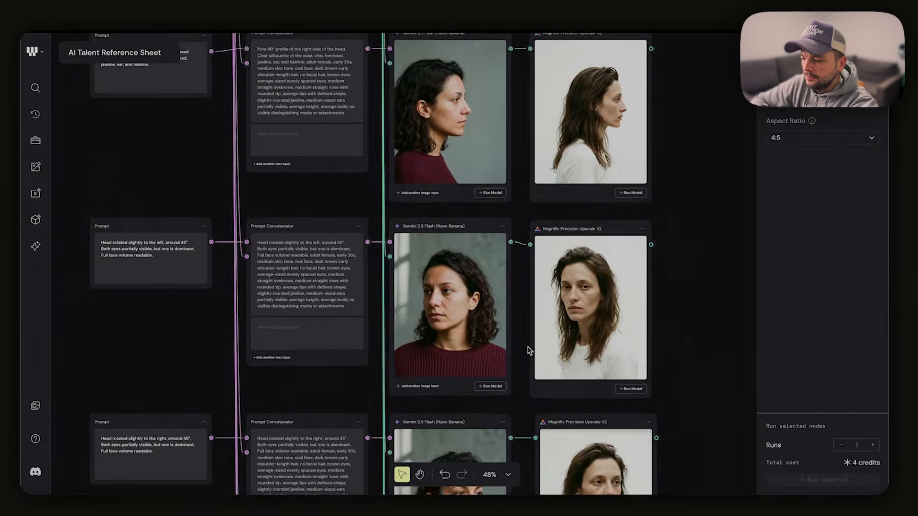
pyautogui.scroll(-5, 529, 349)
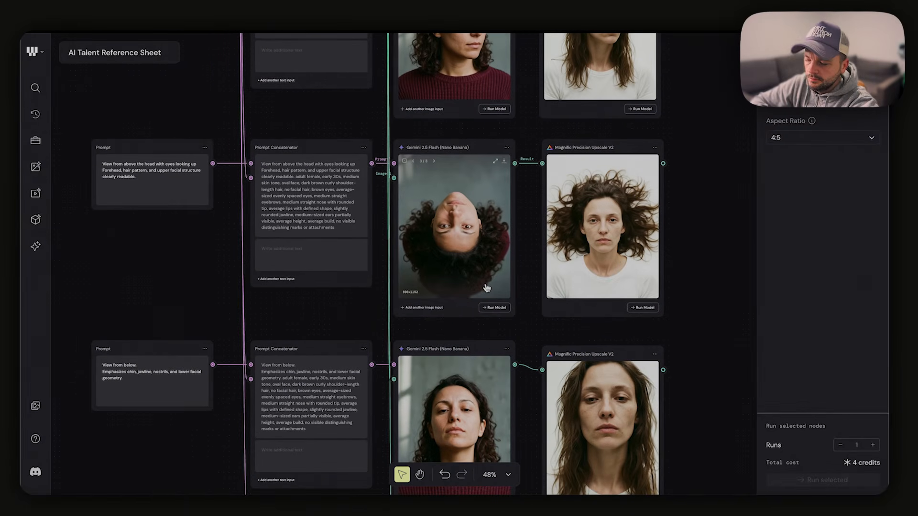
pyautogui.scroll(-2, 487, 287)
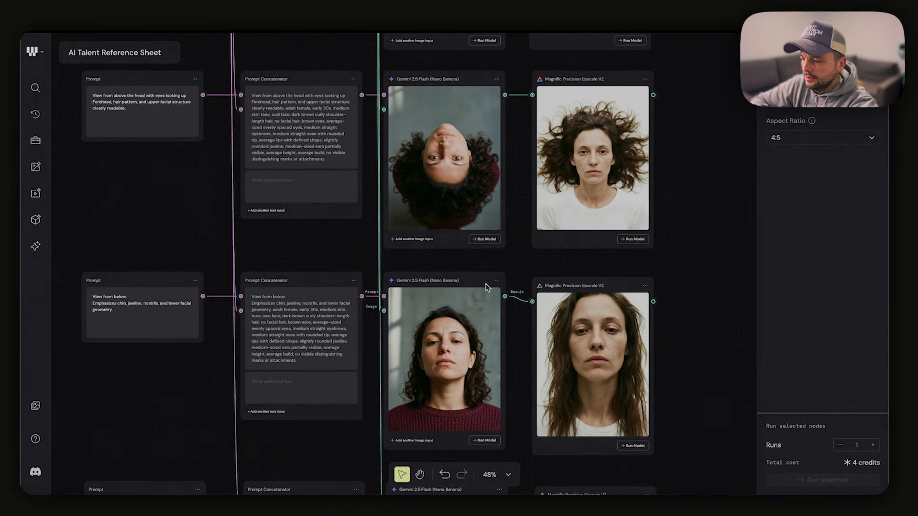
pyautogui.click(486, 238)
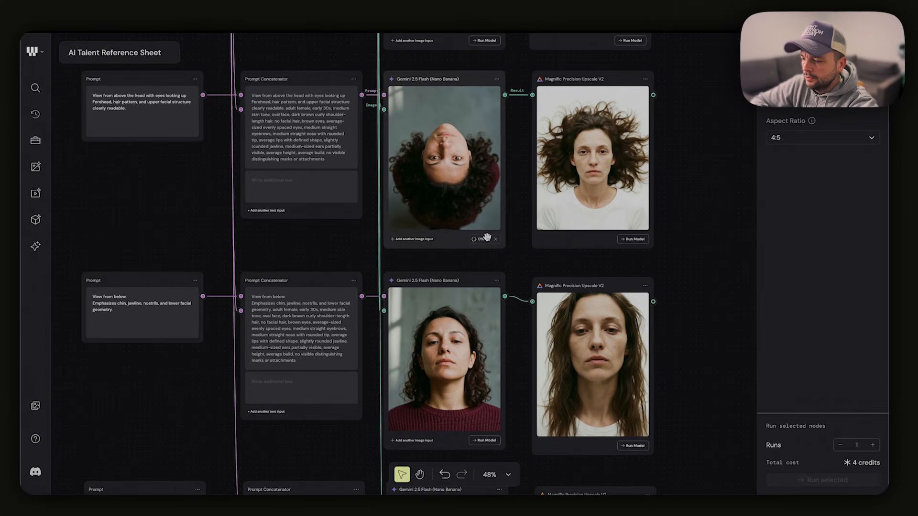
# Check the back view and the neutral, natural smile, broad smile, surprised and angry results against their prompts
pyautogui.scroll(-7, 487, 238)
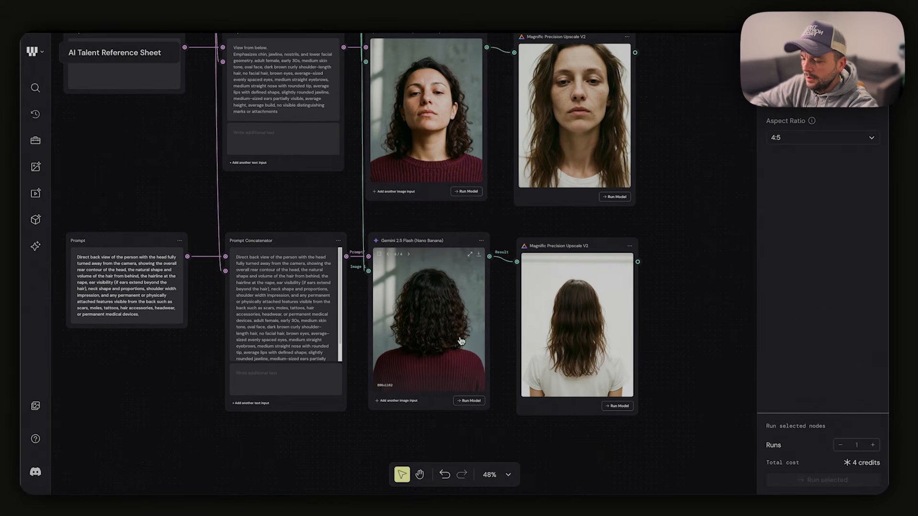
pyautogui.scroll(-5, 465, 353)
pyautogui.hscroll(8, 464, 353)
pyautogui.scroll(9, 465, 353)
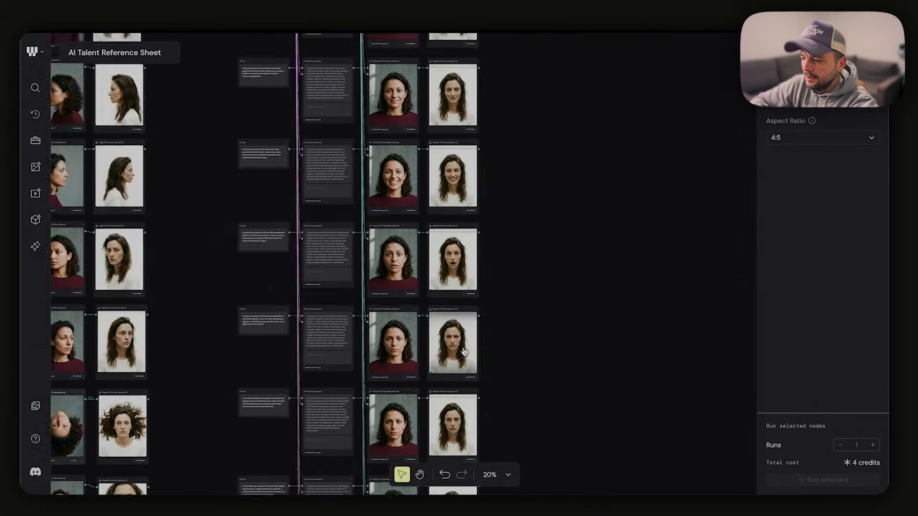
pyautogui.scroll(1, 464, 352)
pyautogui.scroll(7, 406, 284)
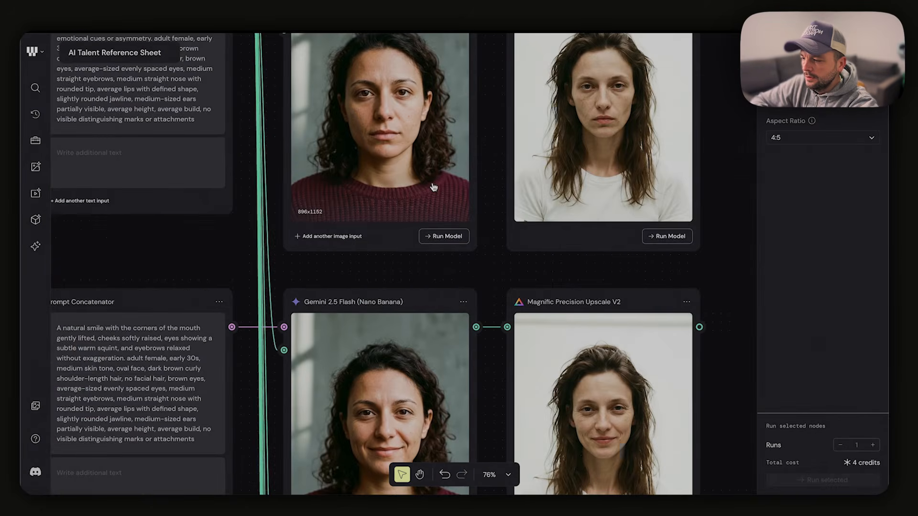
pyautogui.scroll(-10, 434, 187)
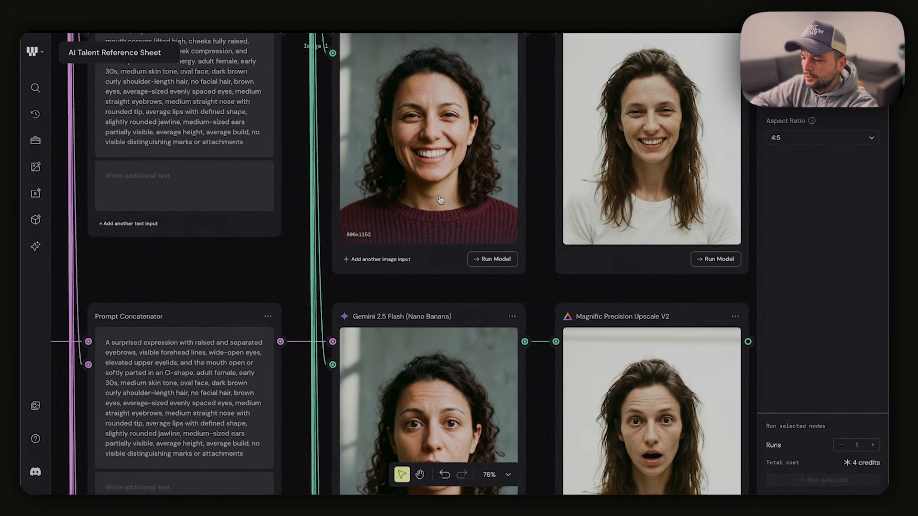
pyautogui.scroll(-15, 441, 200)
pyautogui.hscroll(-1, 447, 249)
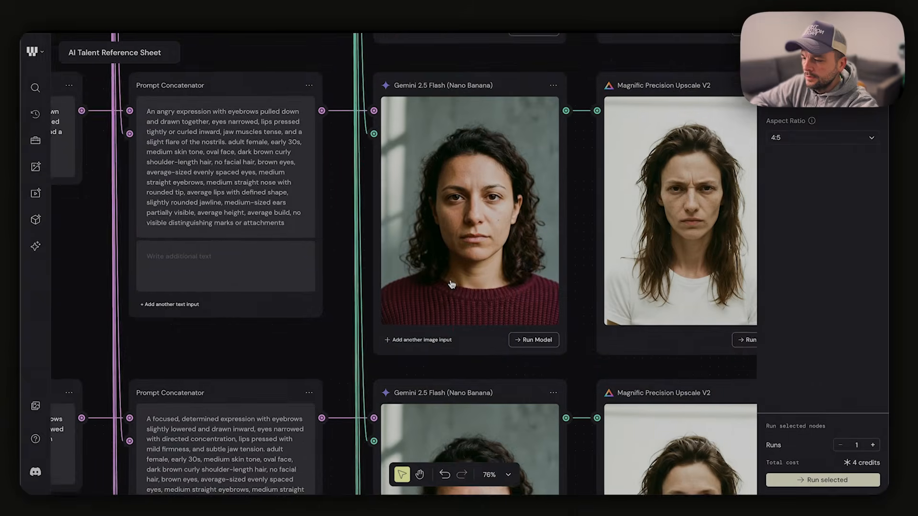
# Add "extremely angry" as additional text to the angry expression's Prompt Concatenator and rerun its Gemini 2.5 Flash node
pyautogui.scroll(-8, 452, 285)
pyautogui.scroll(7, 459, 281)
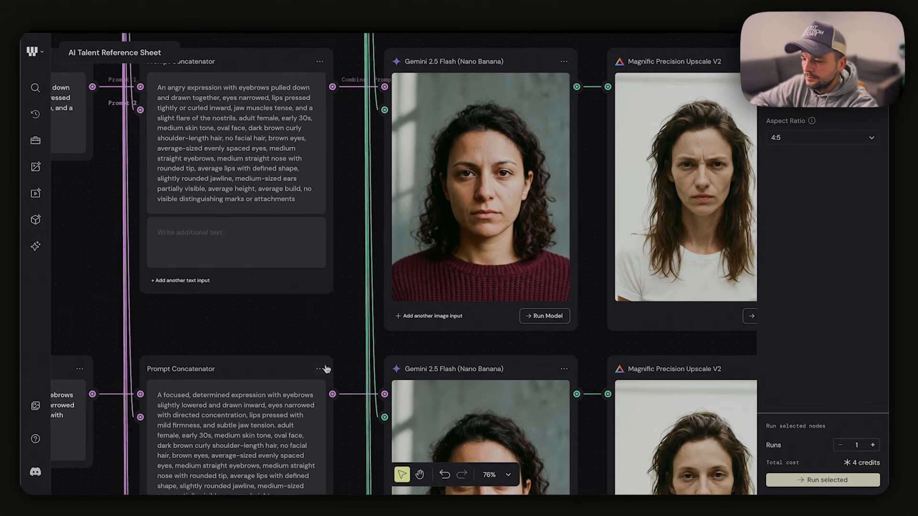
pyautogui.click(255, 248)
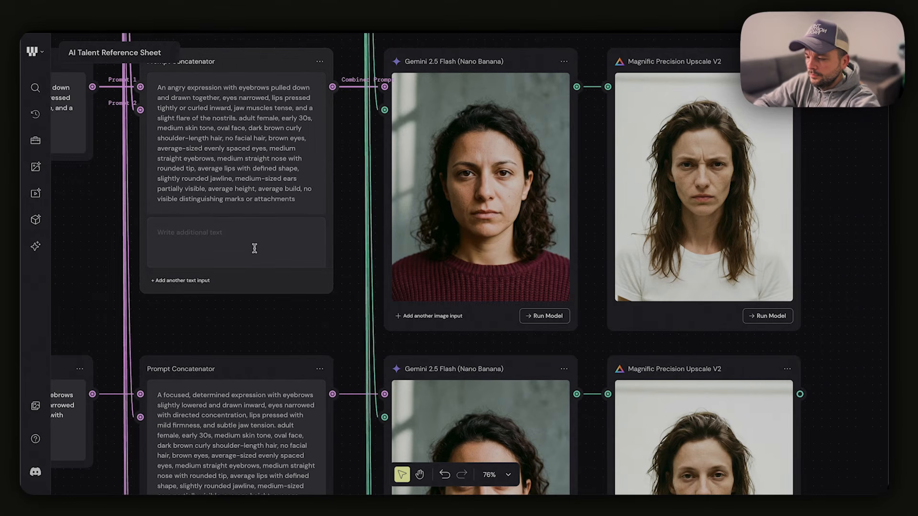
pyautogui.write('extreme')
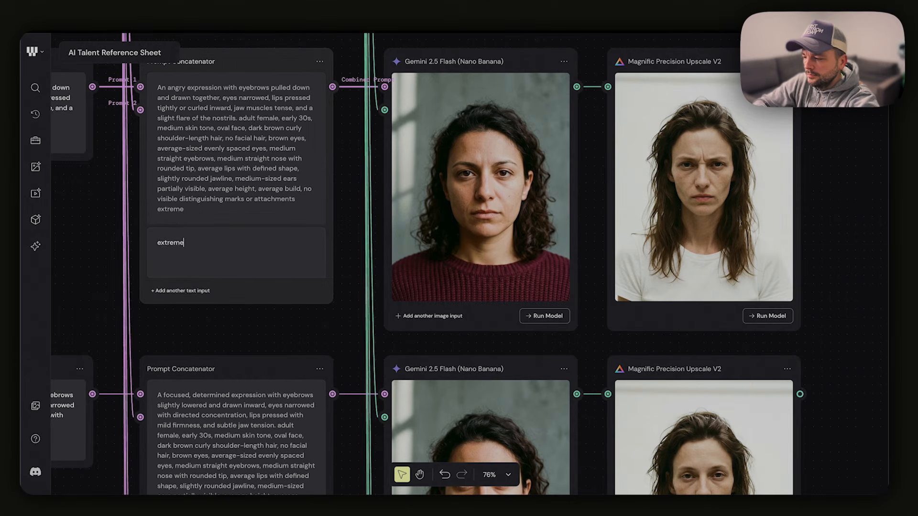
pyautogui.write('ly angry')
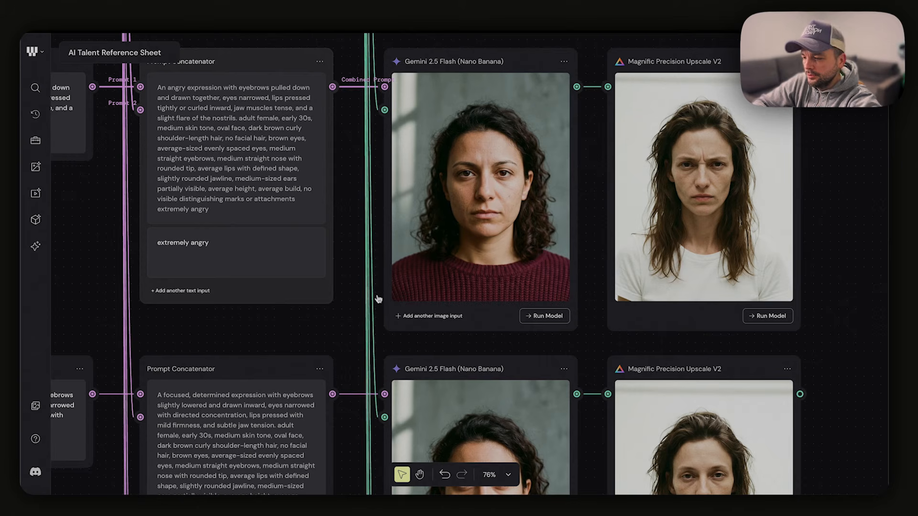
pyautogui.click(534, 316)
# Compare the regenerated view-from-above portrait with its prompt in the head-angle group
pyautogui.scroll(-5, 529, 378)
pyautogui.scroll(-2, 450, 297)
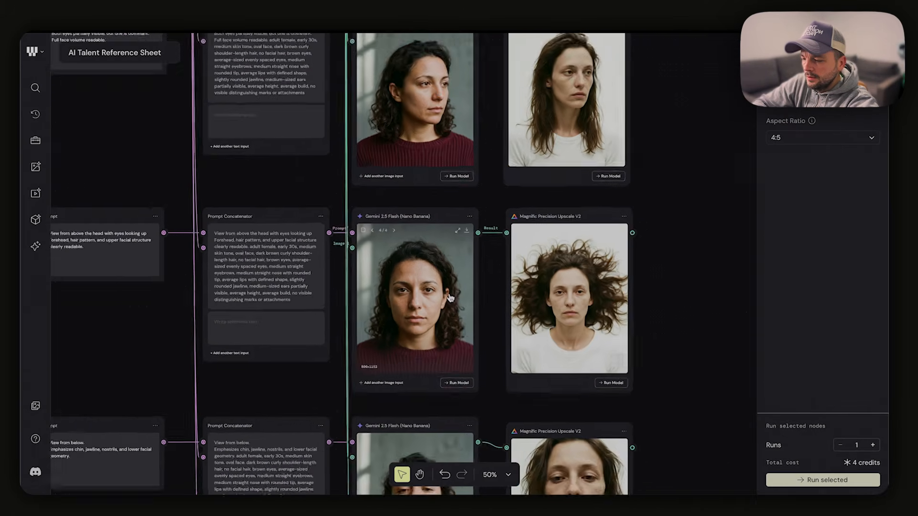
pyautogui.hscroll(1, 451, 297)
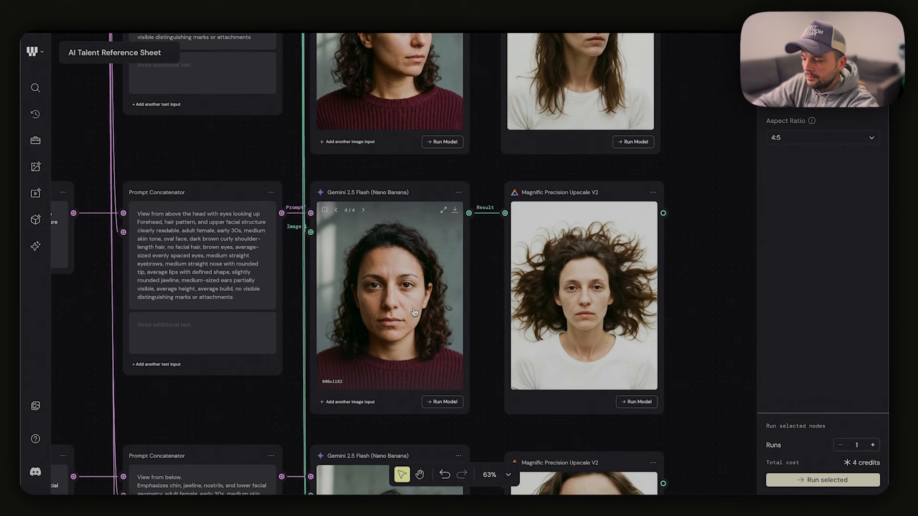
# Rerun the Gemini 2.5 Flash node for the view-from-above portrait in the head-angle group
pyautogui.click(453, 402)
pyautogui.scroll(-5, 495, 368)
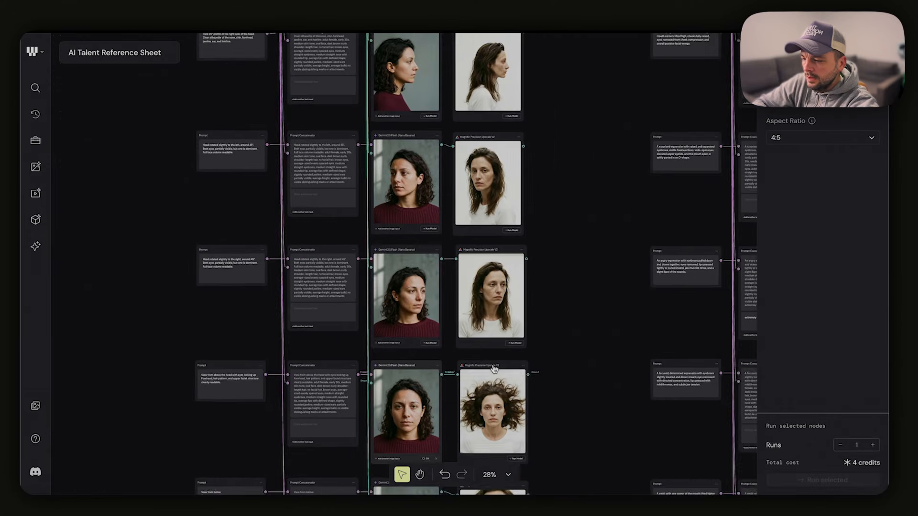
pyautogui.scroll(8, 432, 182)
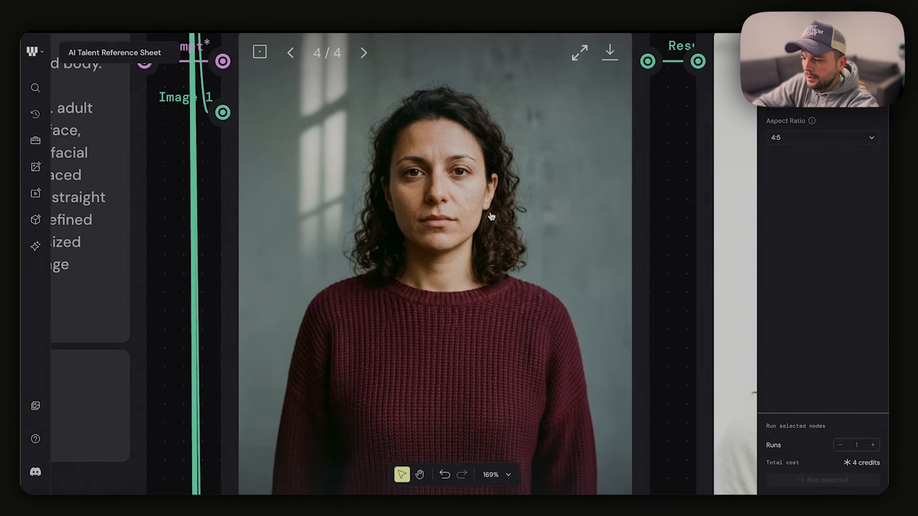
# Compare the regenerated angry portrait with the previous version in its Gemini 2.5 Flash node, keeping the latest version selected
pyautogui.scroll(-4, 454, 307)
pyautogui.scroll(-4, 467, 349)
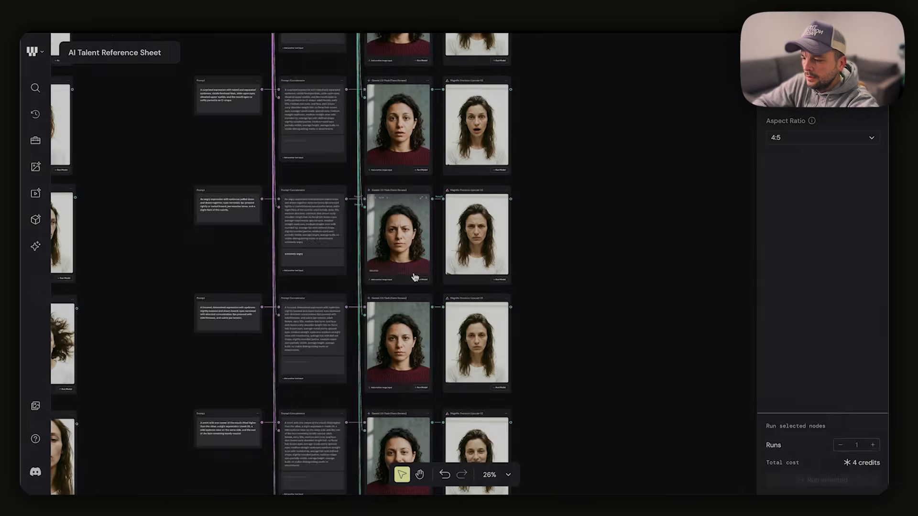
pyautogui.scroll(7, 445, 143)
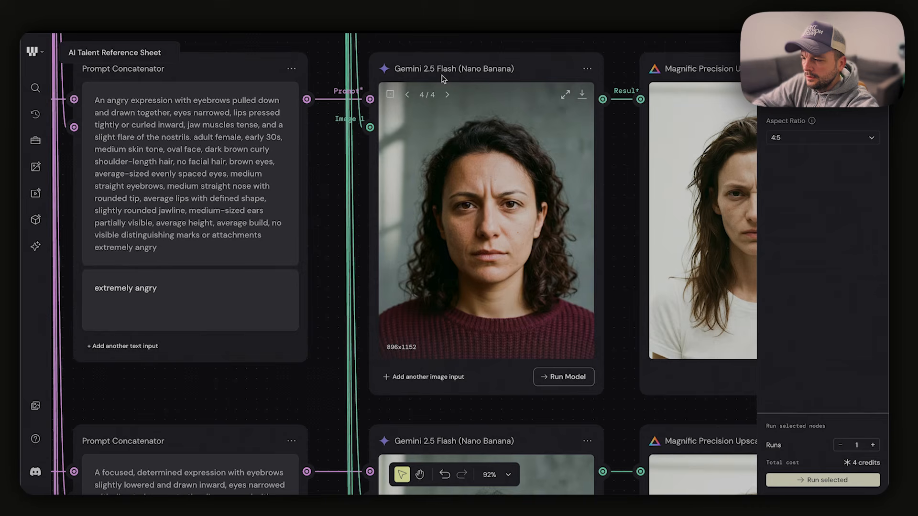
pyautogui.click(407, 94)
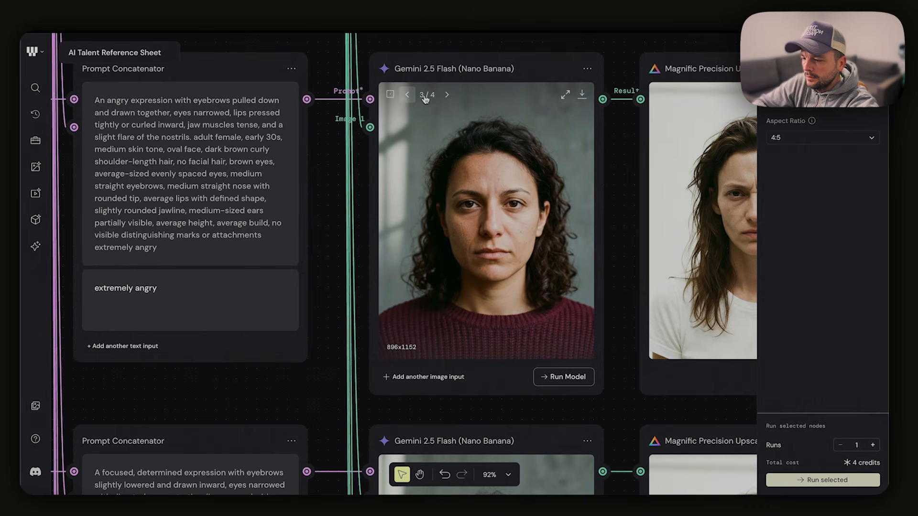
pyautogui.click(449, 95)
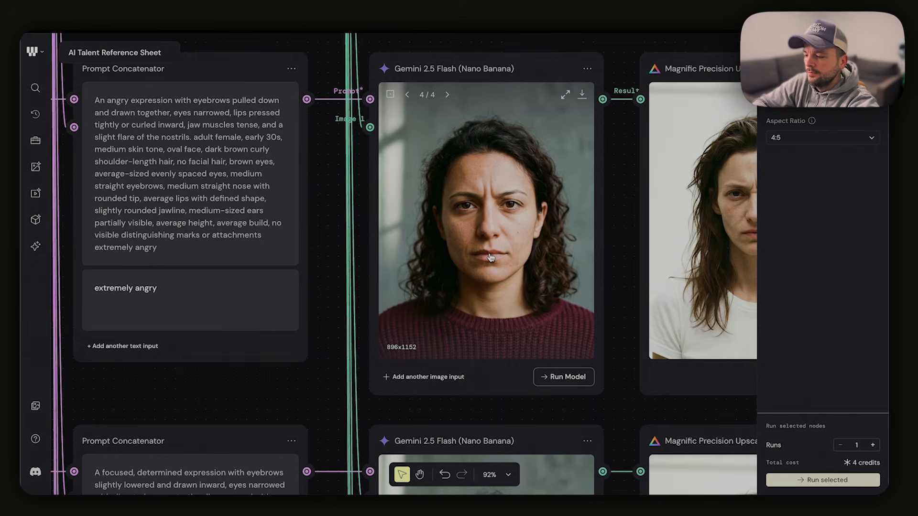
# Select all the Magnific Precision Upscale V2 nodes in the expression group and run them together
pyautogui.scroll(-3, 490, 257)
pyautogui.scroll(-5, 490, 258)
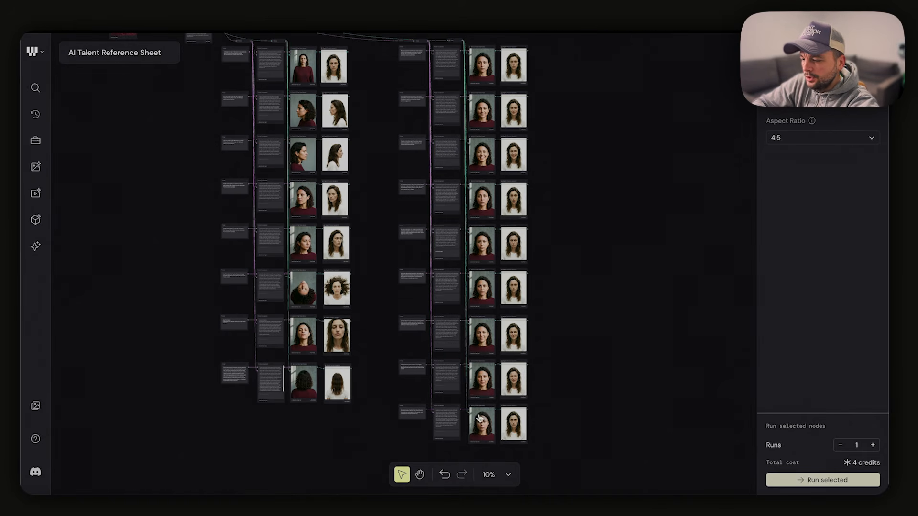
pyautogui.hscroll(-2, 550, 96)
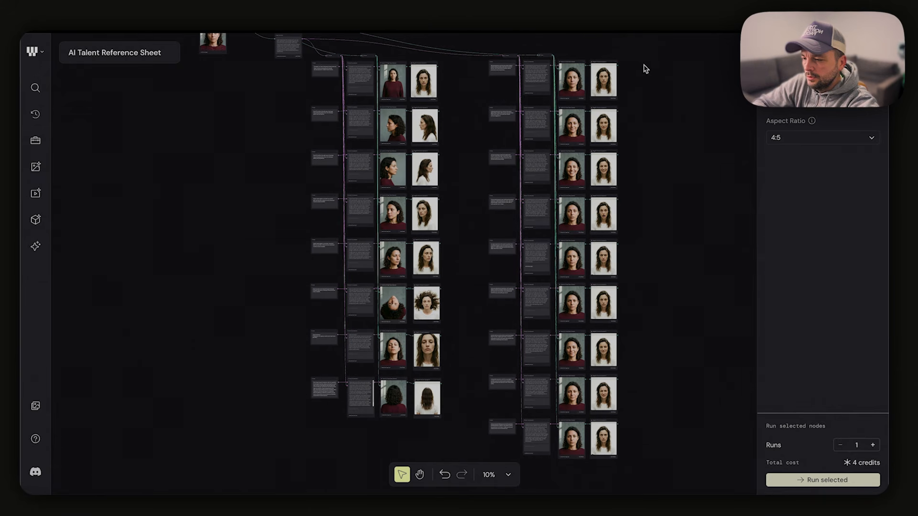
pyautogui.moveTo(643, 68); pyautogui.dragTo(596, 463)
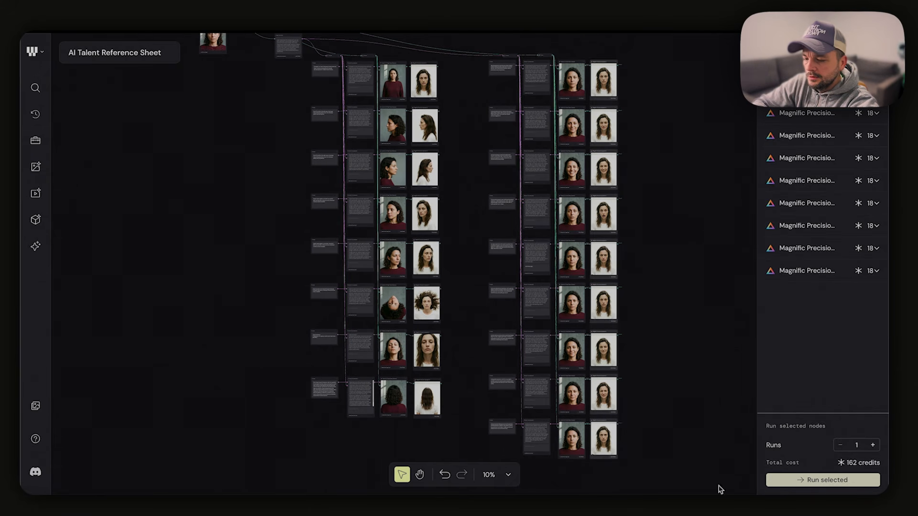
pyautogui.click(813, 481)
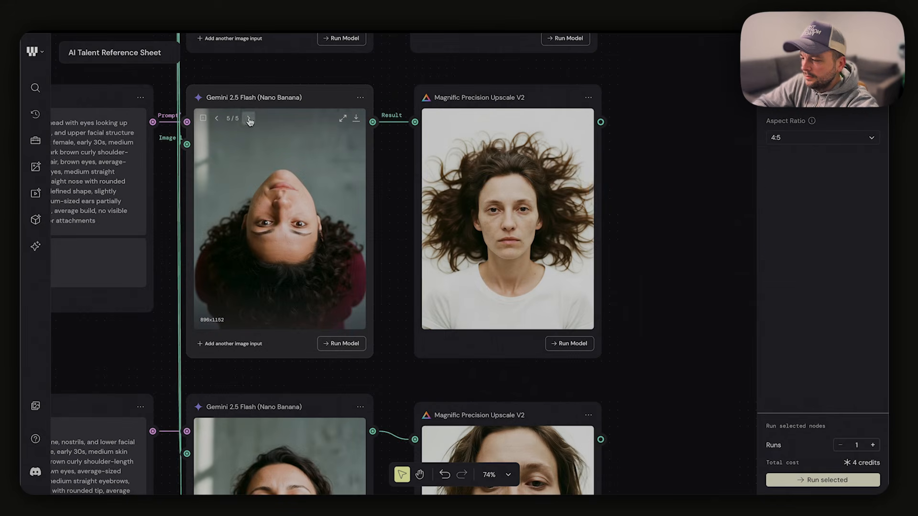
# Examine the newly generated view-from-above portrait up close, beside its prompt, and within the overview of both result groups
pyautogui.scroll(5, 295, 233)
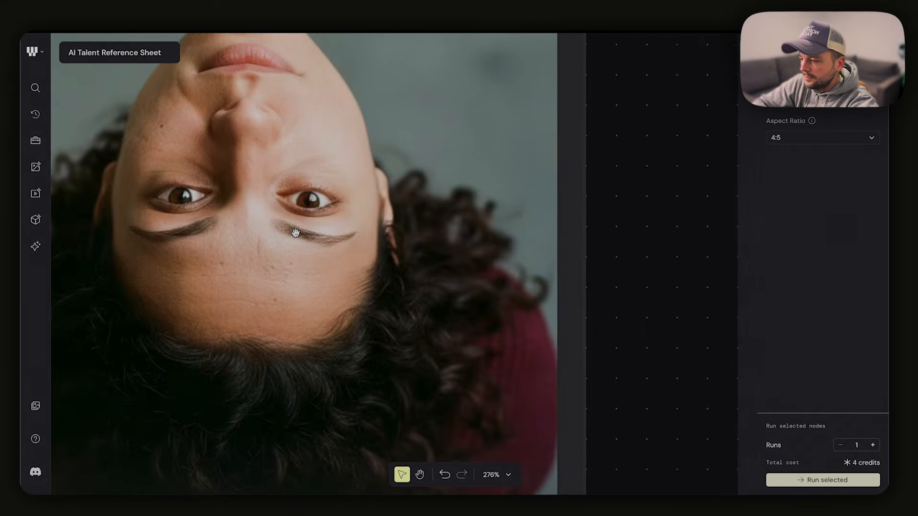
pyautogui.scroll(-8, 295, 233)
pyautogui.hscroll(-4, 295, 232)
pyautogui.scroll(-2, 295, 233)
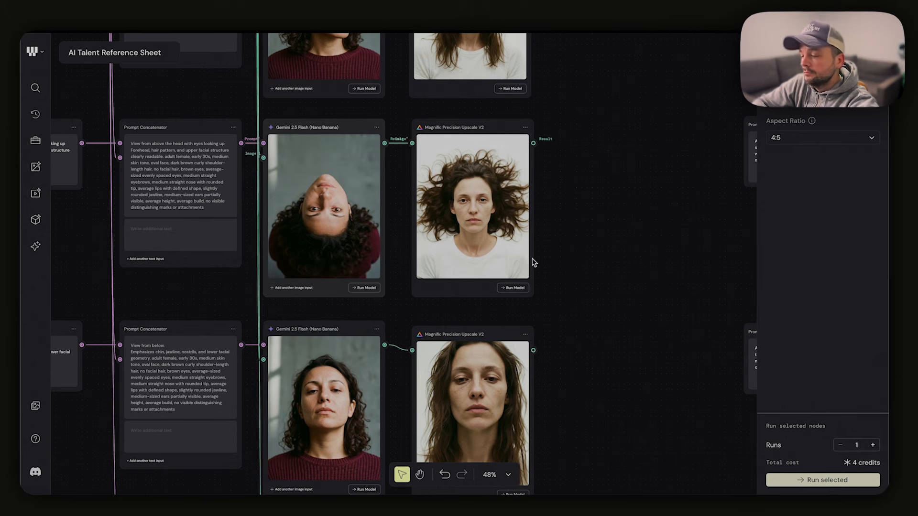
pyautogui.scroll(-5, 568, 304)
pyautogui.scroll(-2, 568, 304)
pyautogui.scroll(2, 567, 305)
pyautogui.hscroll(1, 566, 305)
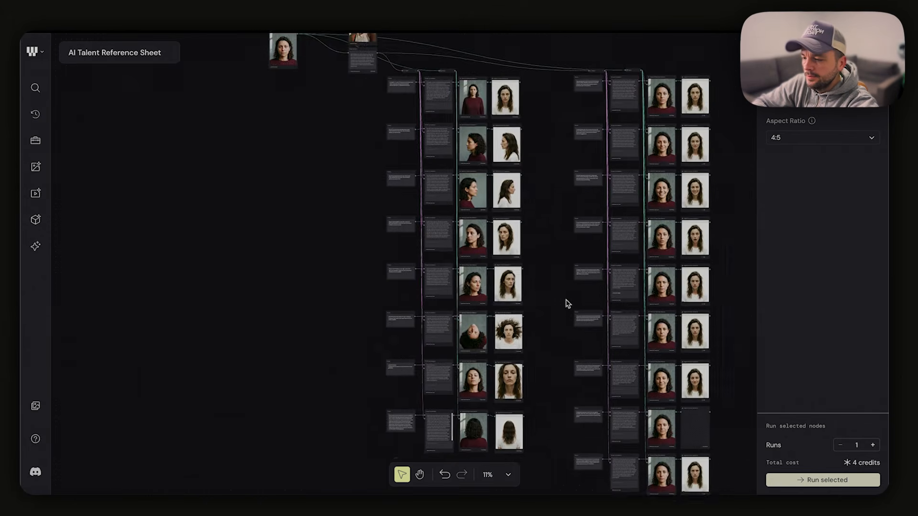